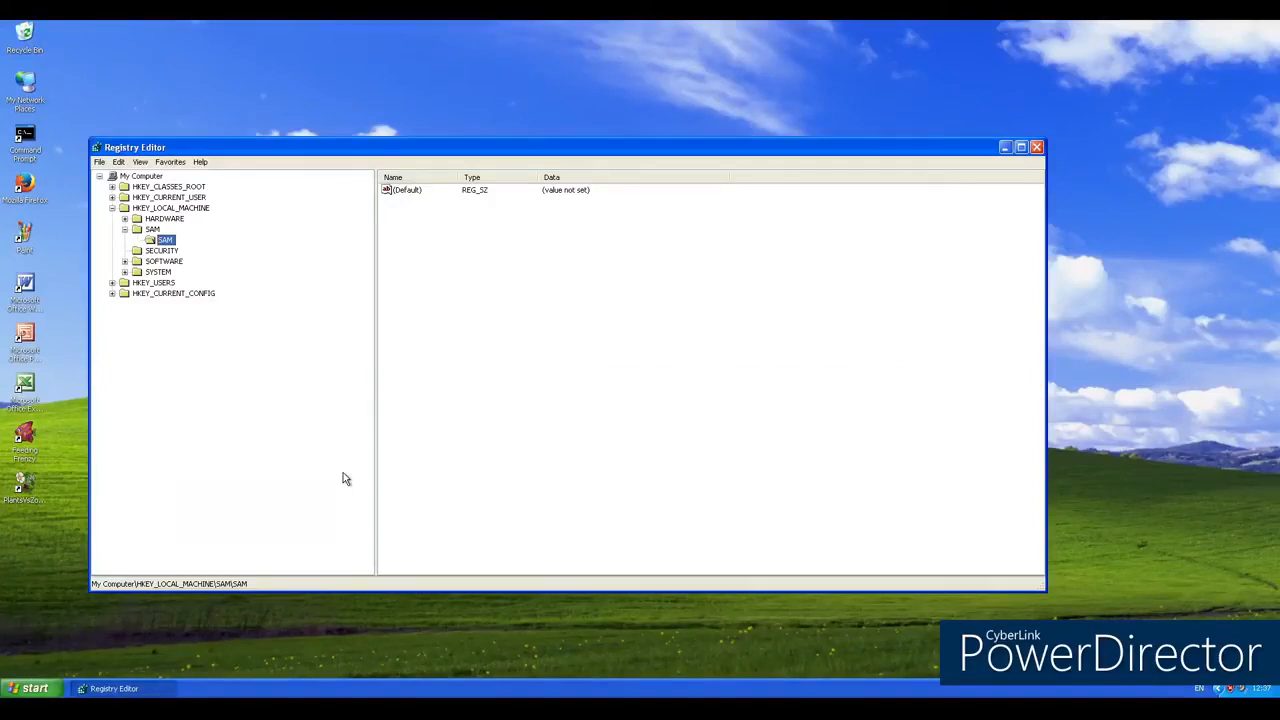
Step: Select the parent SAM key directly under HKEY_LOCAL_MACHINE and expand it to show its subkey
{"action": "left_click", "coordinate": [124, 229]}
{"action": "left_click", "coordinate": [152, 231]}
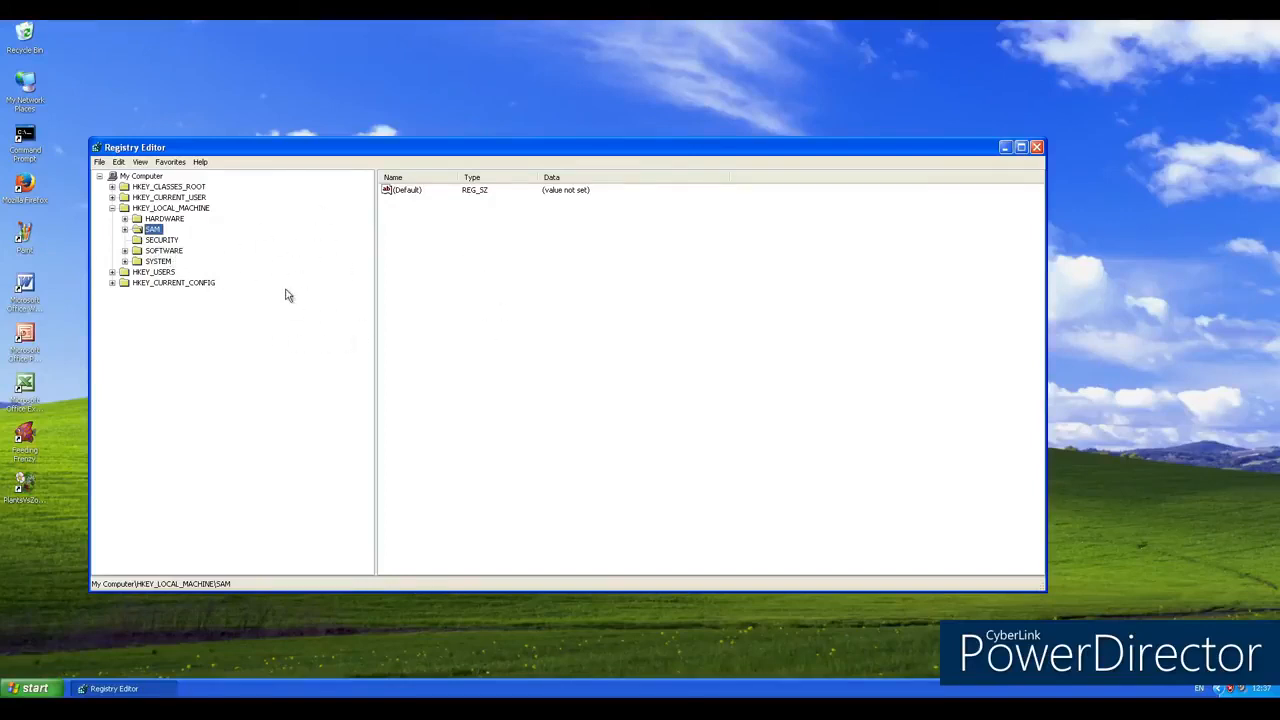
{"action": "left_click", "coordinate": [125, 230]}
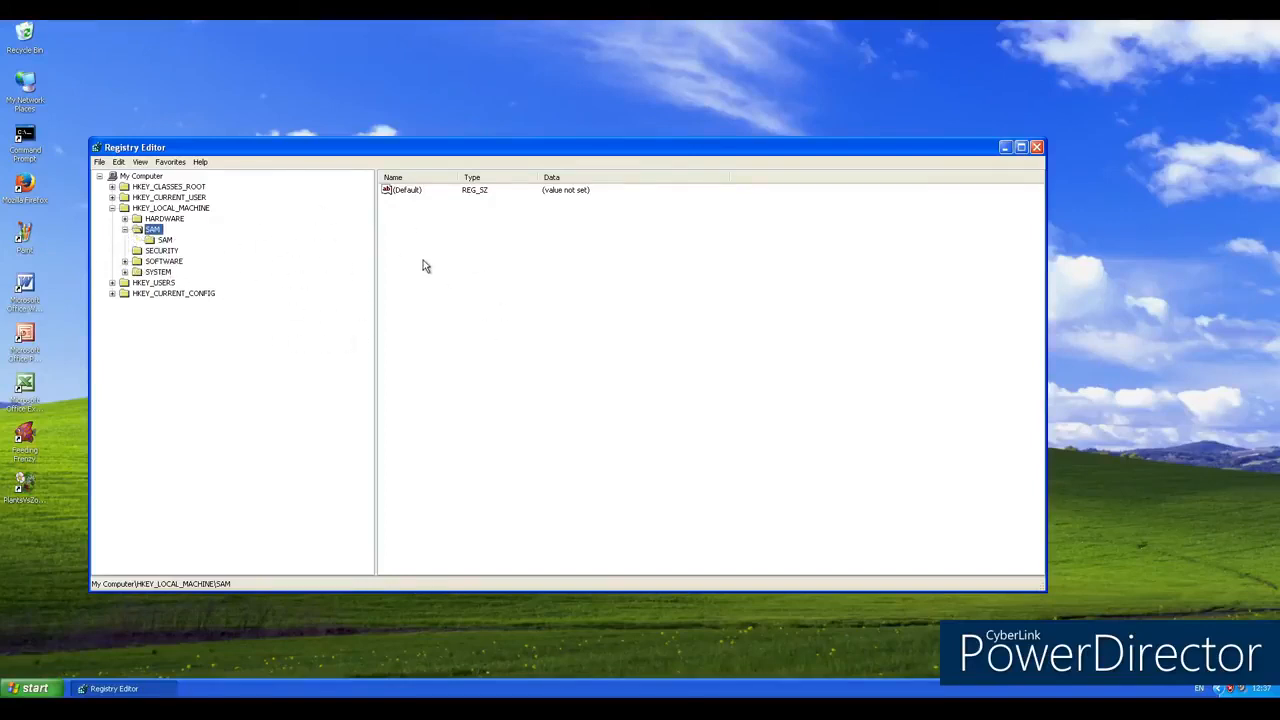
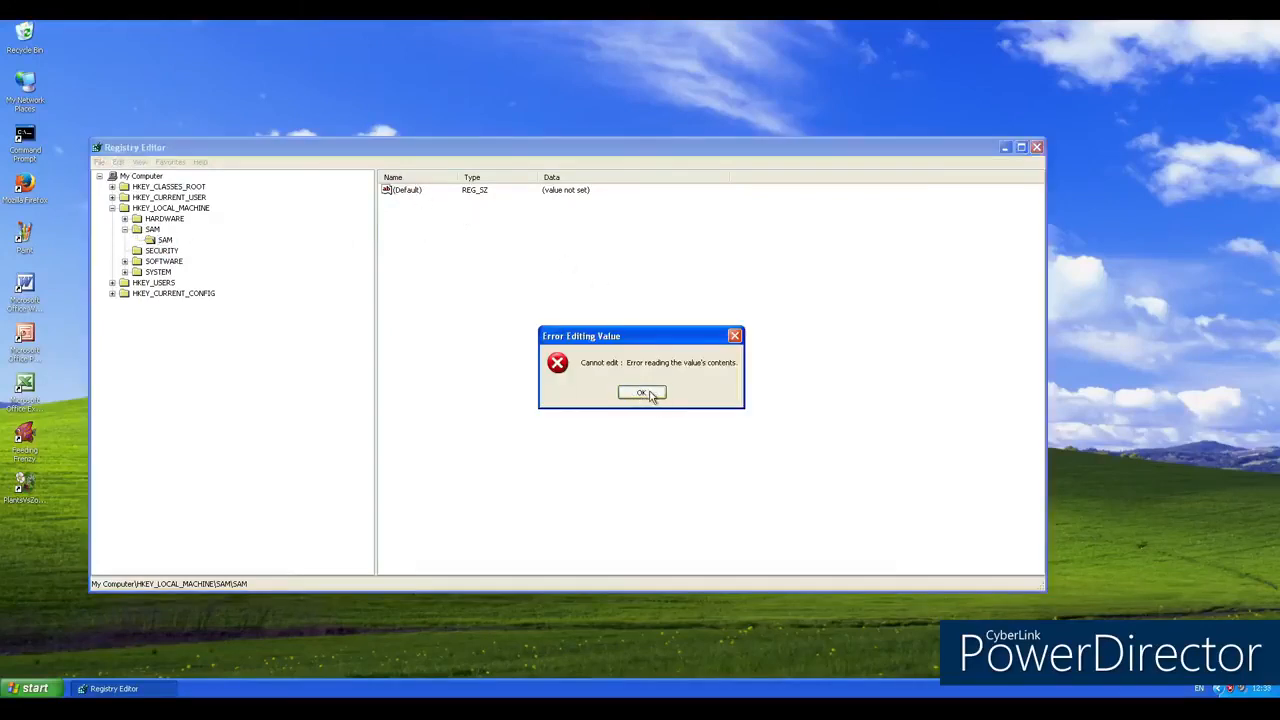
Step: Dismiss the value-editing error and close the Registry Editor
{"action": "left_click", "coordinate": [642, 393]}
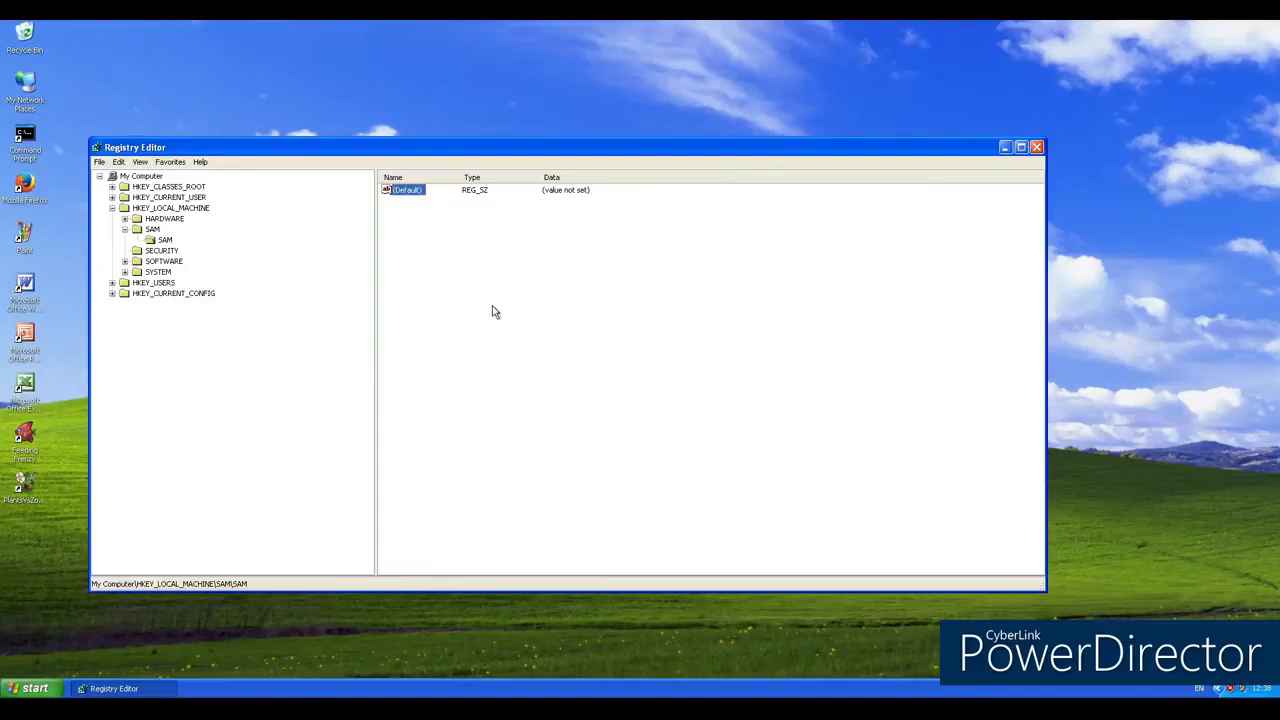
{"action": "left_click", "coordinate": [156, 243]}
{"action": "left_click", "coordinate": [1036, 148]}
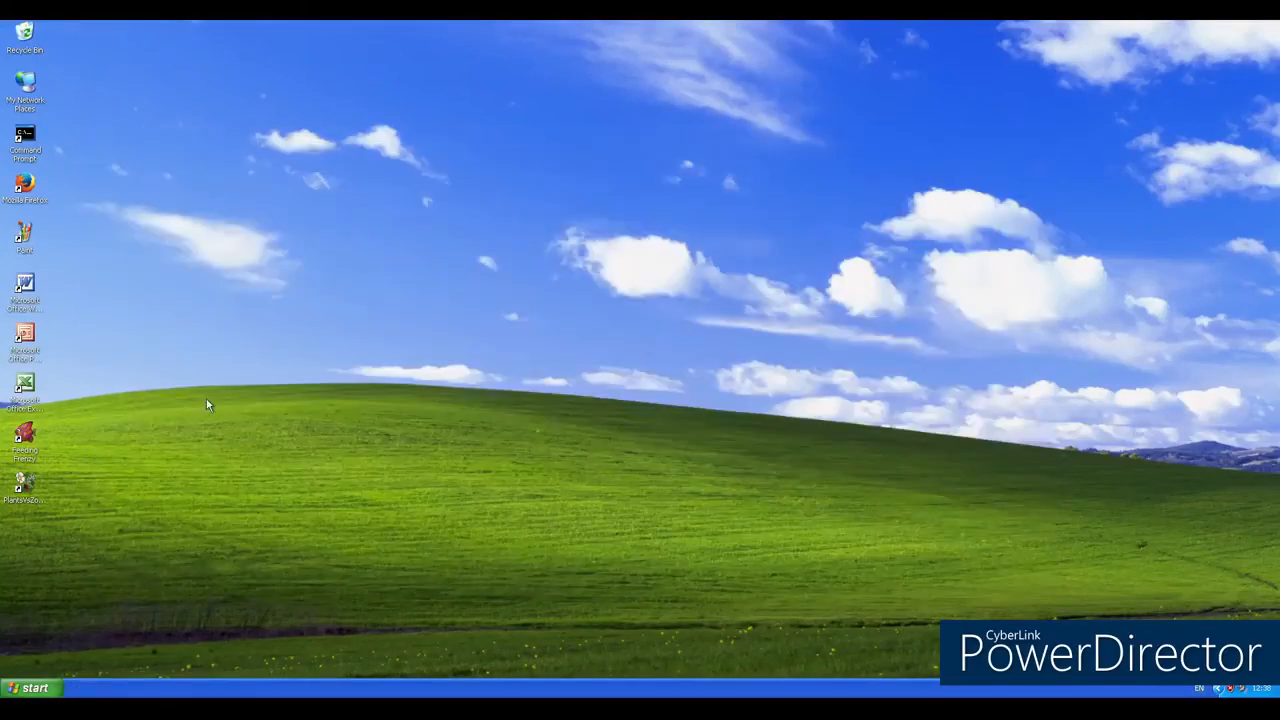
Step: Open the My Documents folder and create a new text document in it with the default name
{"action": "left_click", "coordinate": [32, 688]}
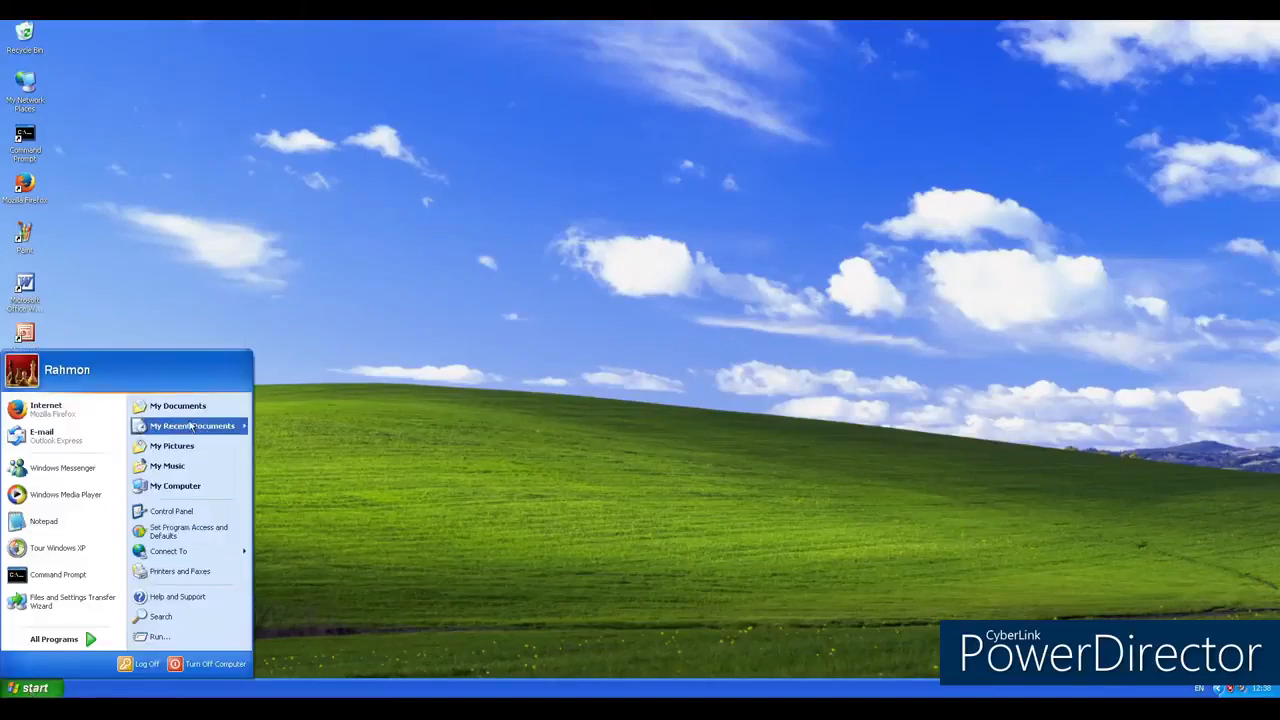
{"action": "left_click", "coordinate": [185, 408]}
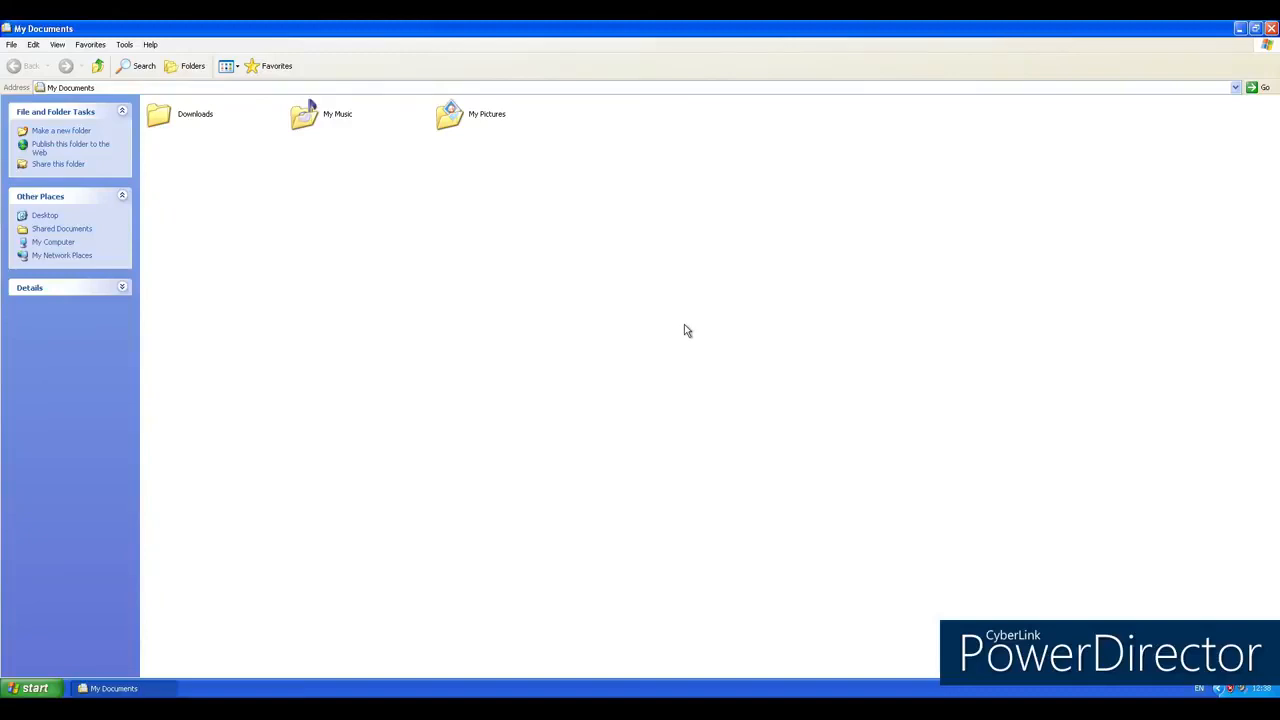
{"action": "right_click", "coordinate": [596, 273]}
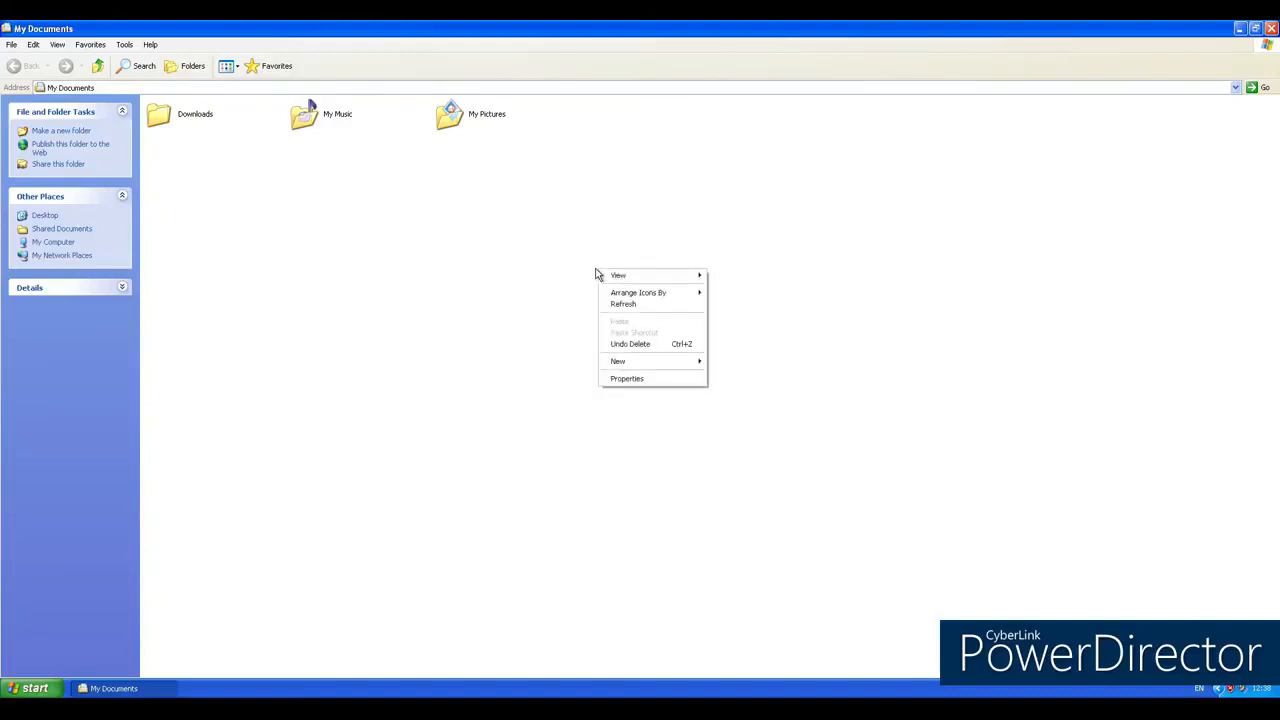
{"action": "mouse_move", "coordinate": [657, 362]}
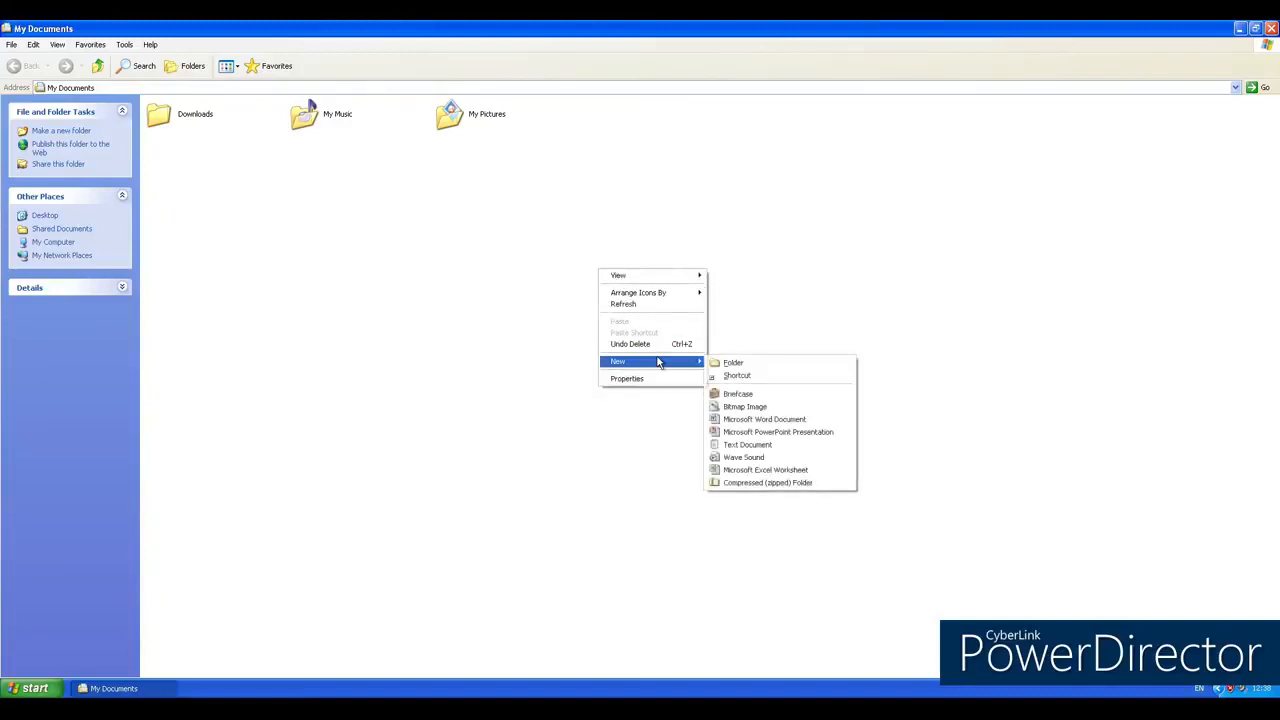
{"action": "left_click", "coordinate": [755, 447]}
{"action": "key", "text": "Return"}
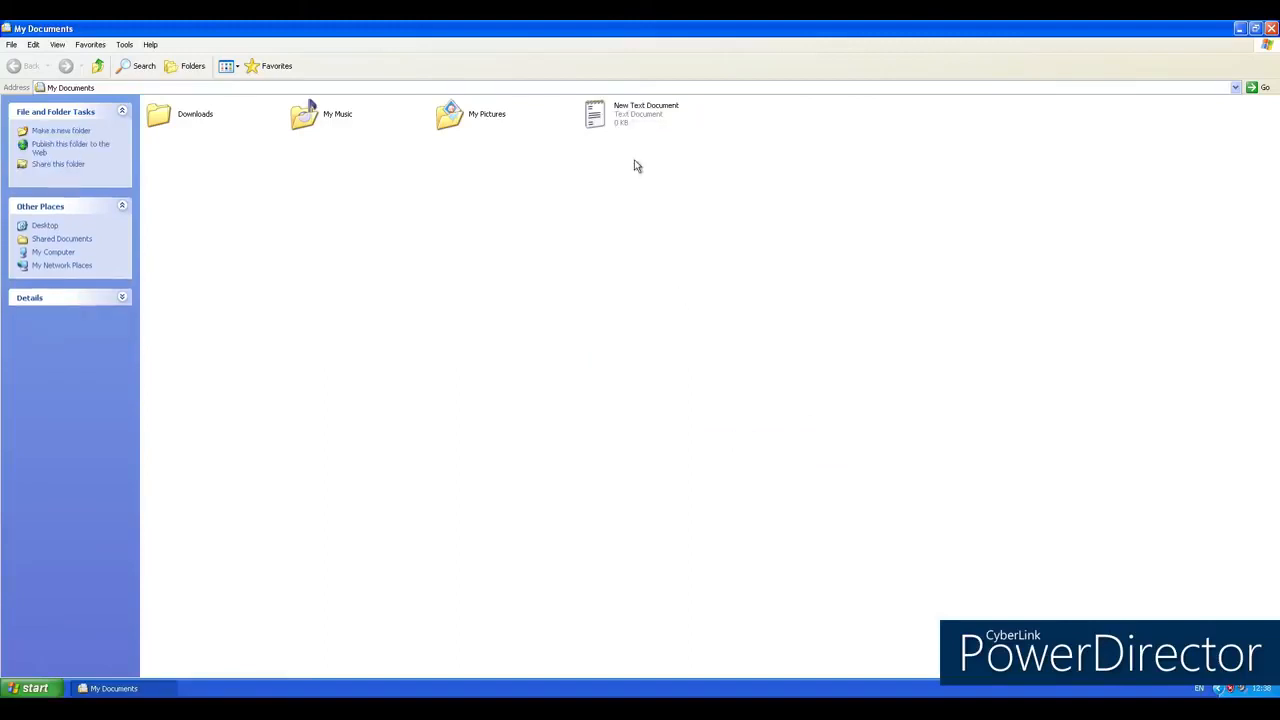
Step: Enter "fd sjkfndskfdsfsdf" in the new text document, then save the changes and close it
{"action": "double_click", "coordinate": [628, 120]}
{"action": "type", "text": "fd sjkfndskfdsfsdf"}
{"action": "left_click", "coordinate": [964, 50]}
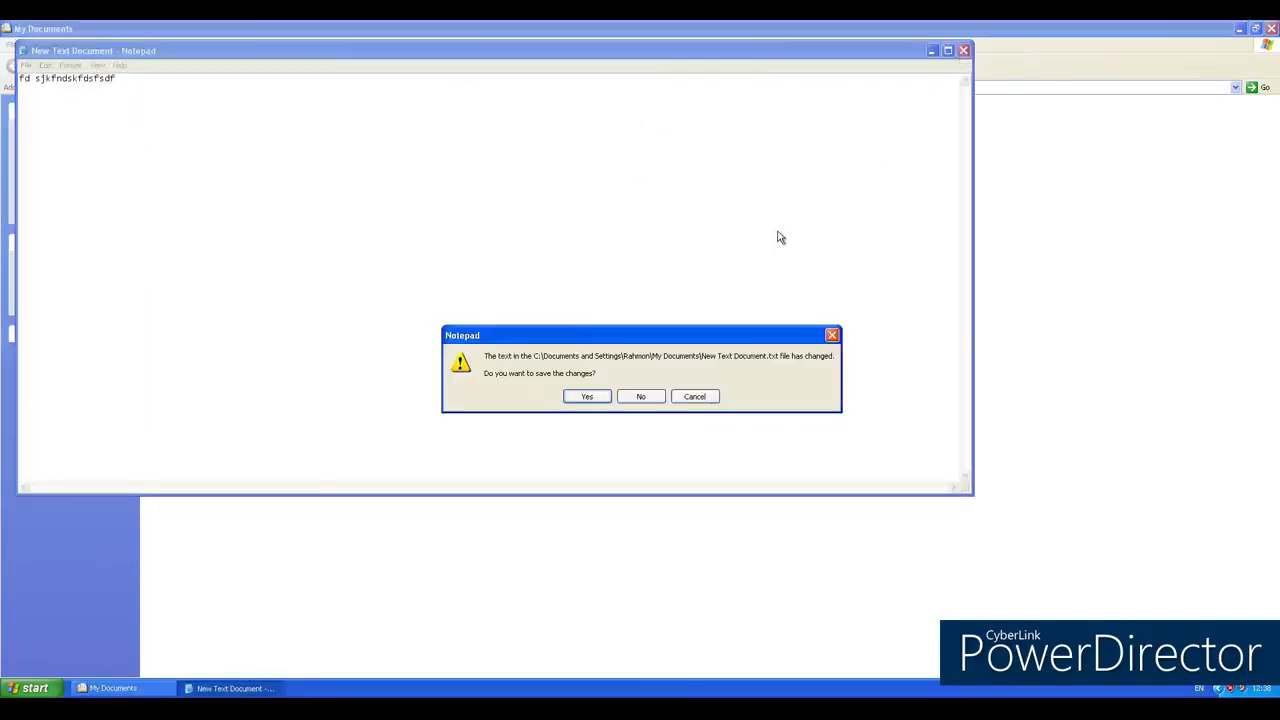
{"action": "left_click", "coordinate": [608, 397]}
{"action": "left_click", "coordinate": [677, 303]}
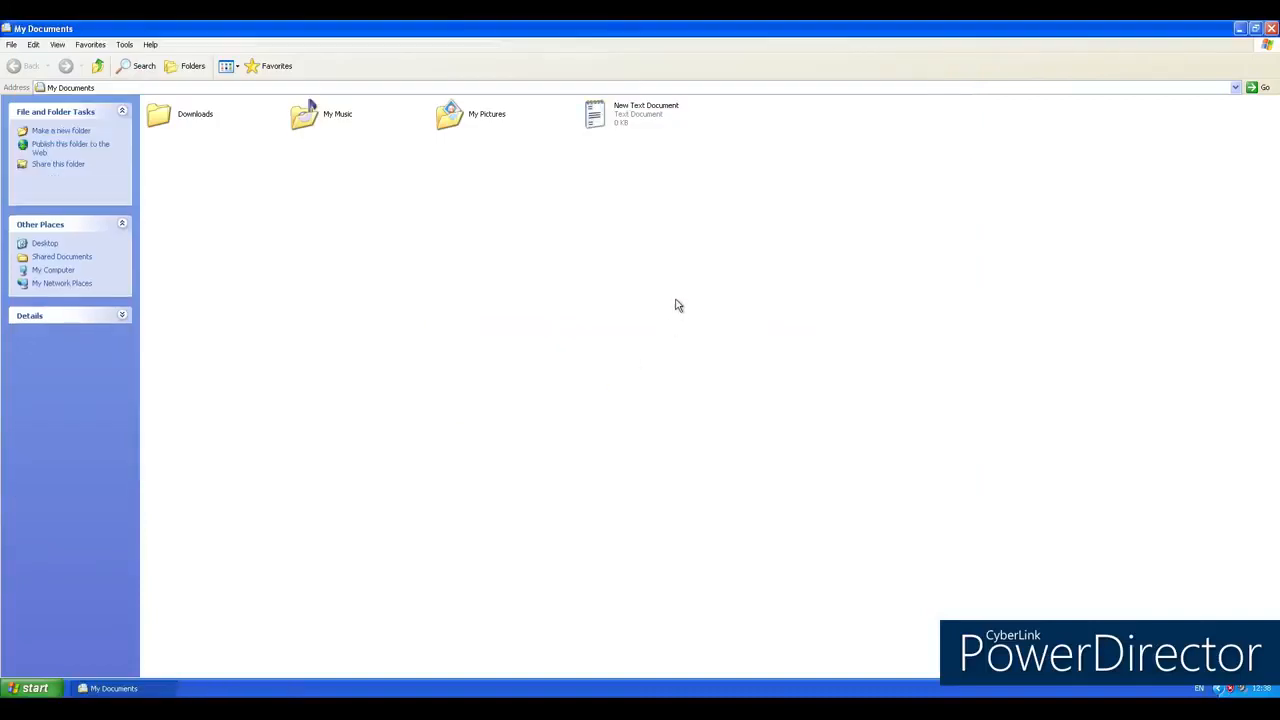
Step: Encrypt the contents of New Text Document through its advanced attributes, choosing to encrypt the file and the parent folder
{"action": "left_click", "coordinate": [621, 119]}
{"action": "right_click", "coordinate": [620, 114]}
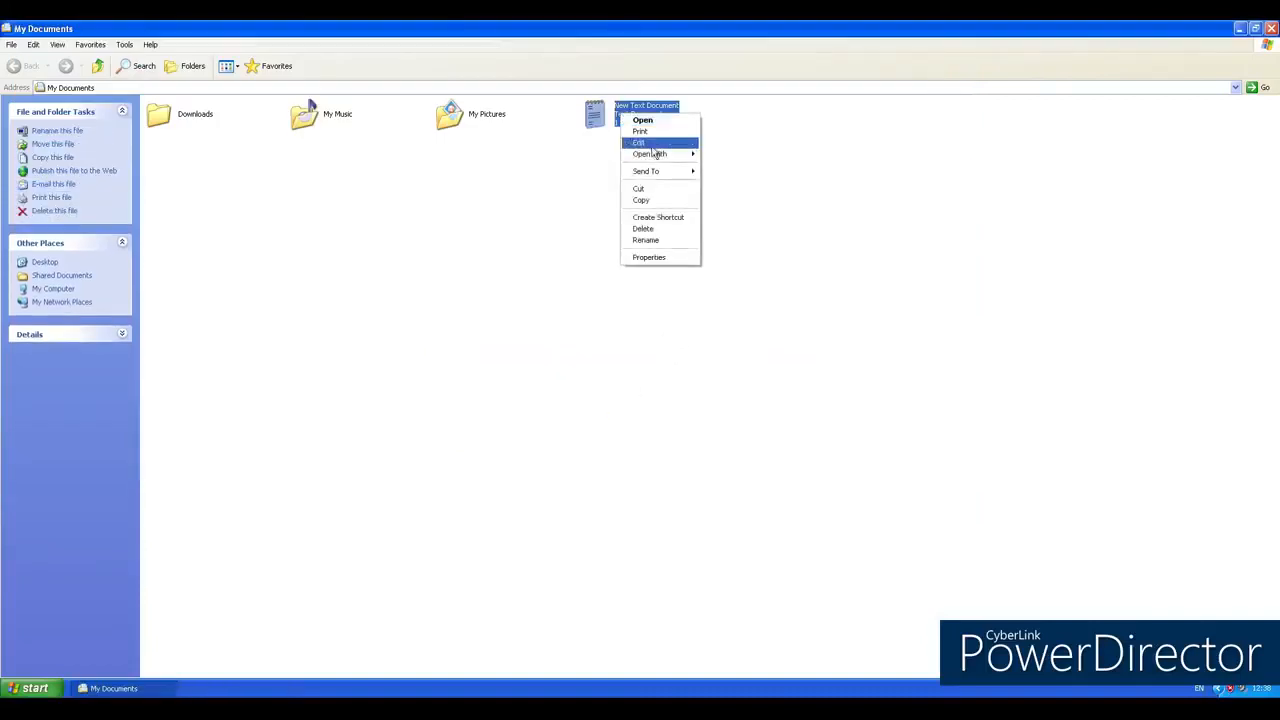
{"action": "left_click", "coordinate": [674, 258]}
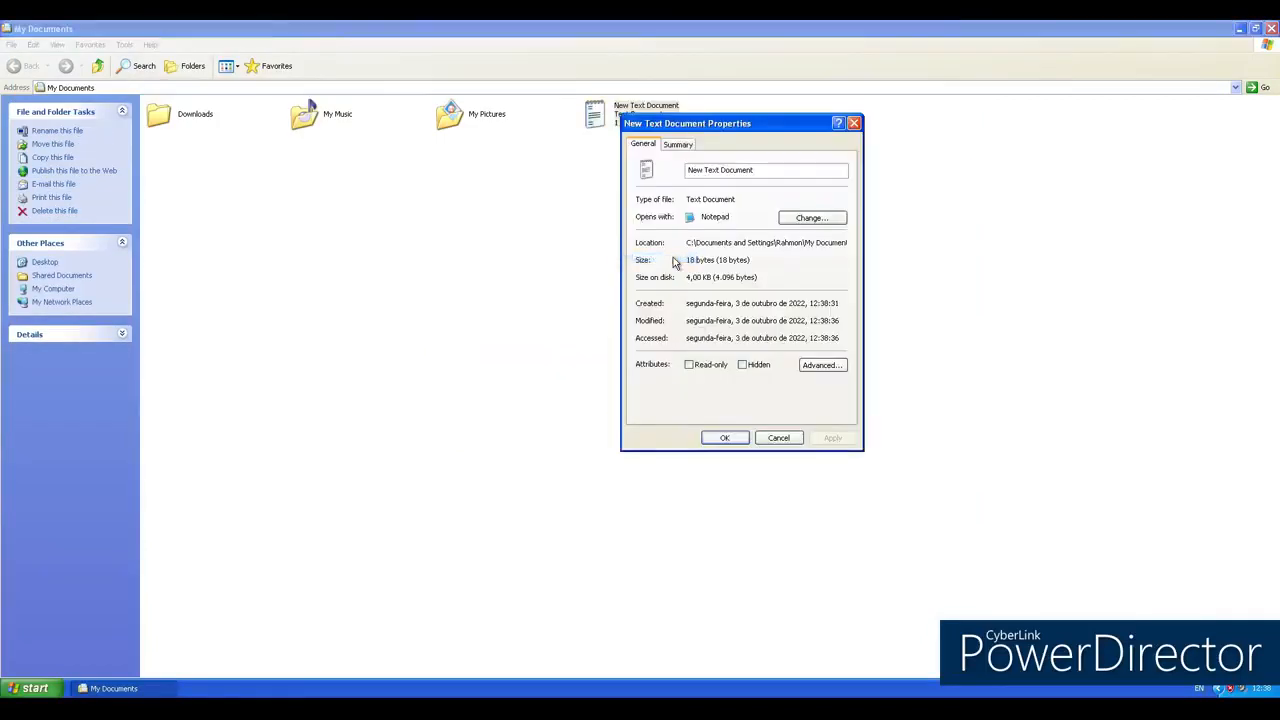
{"action": "left_click", "coordinate": [818, 366]}
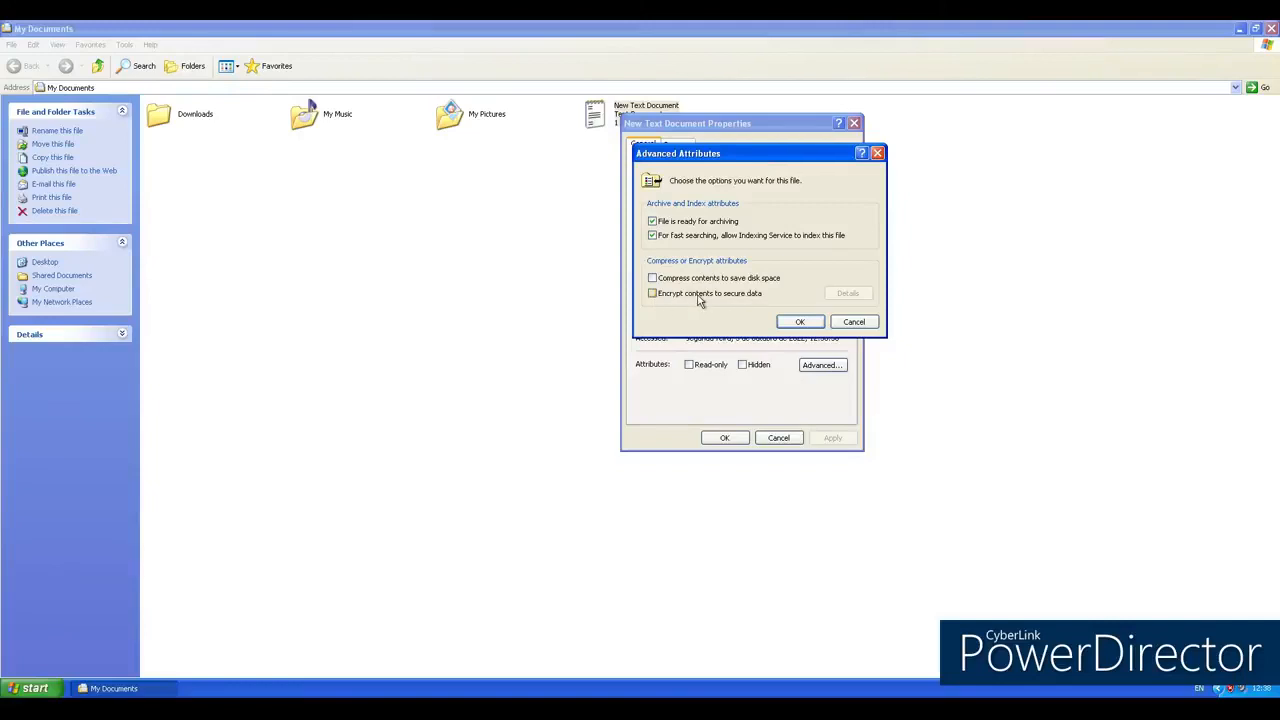
{"action": "left_click", "coordinate": [799, 321]}
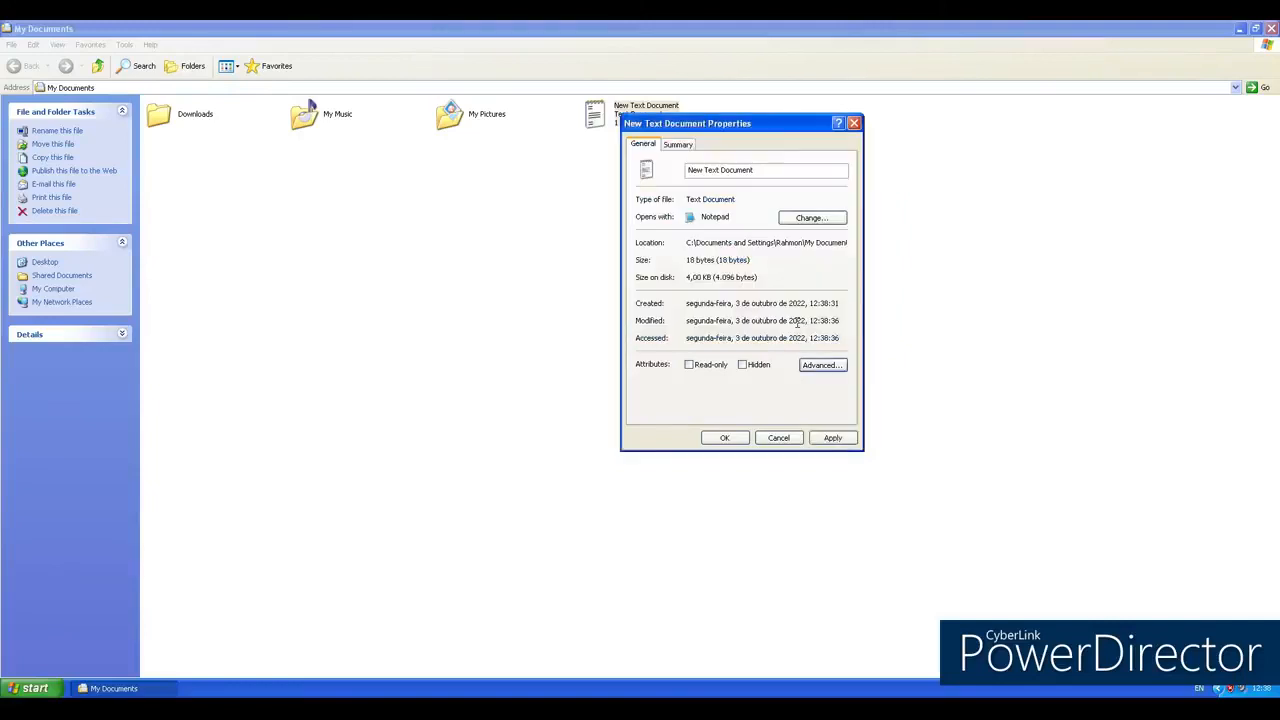
{"action": "left_click", "coordinate": [832, 437]}
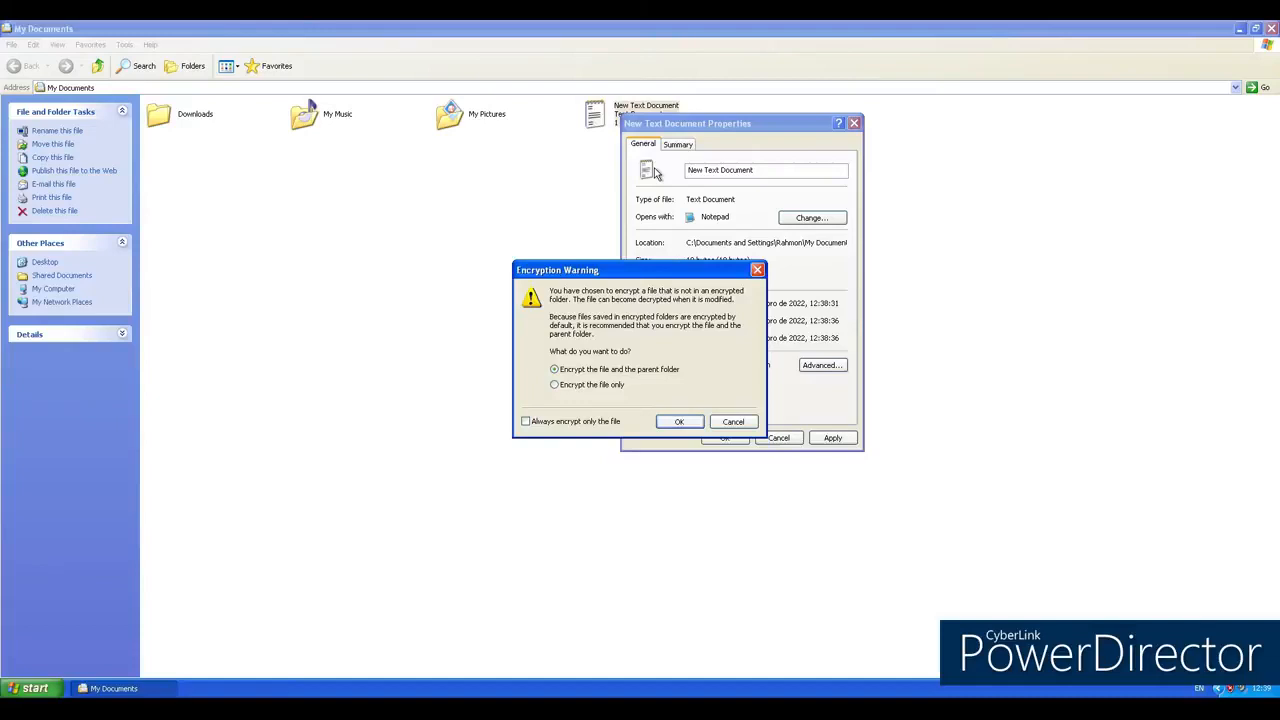
{"action": "left_click", "coordinate": [686, 427]}
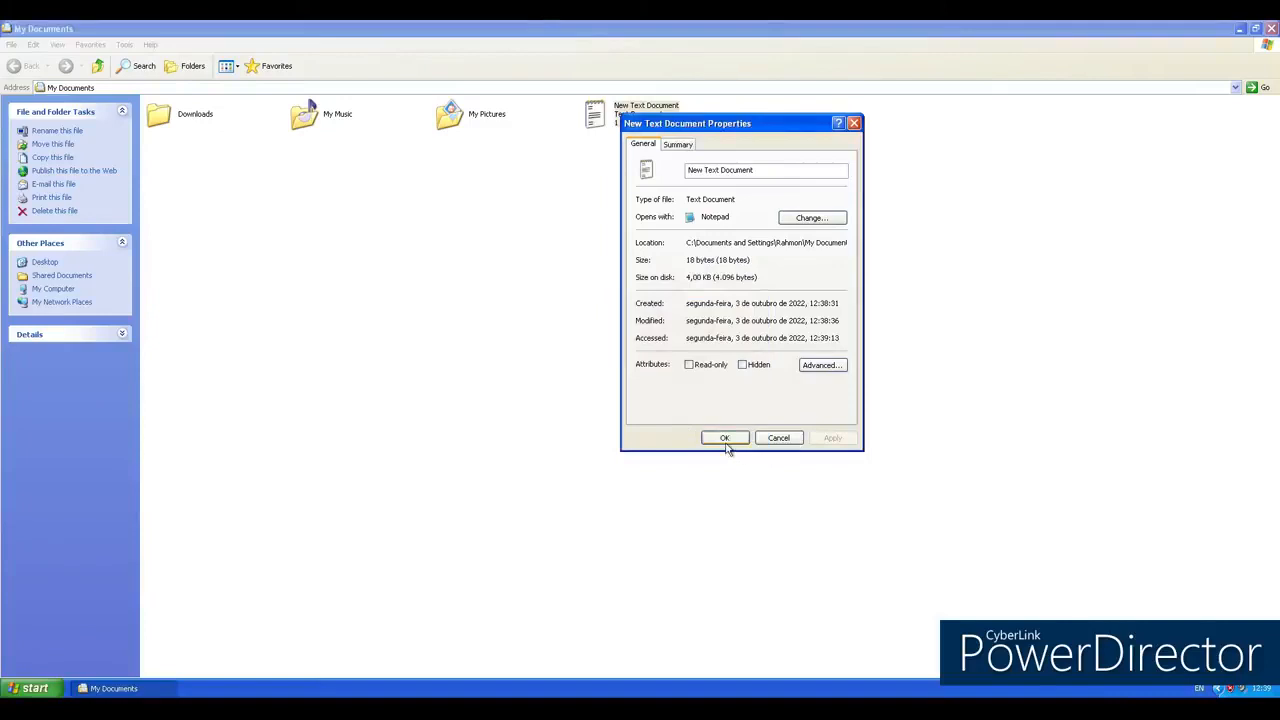
{"action": "left_click", "coordinate": [725, 440]}
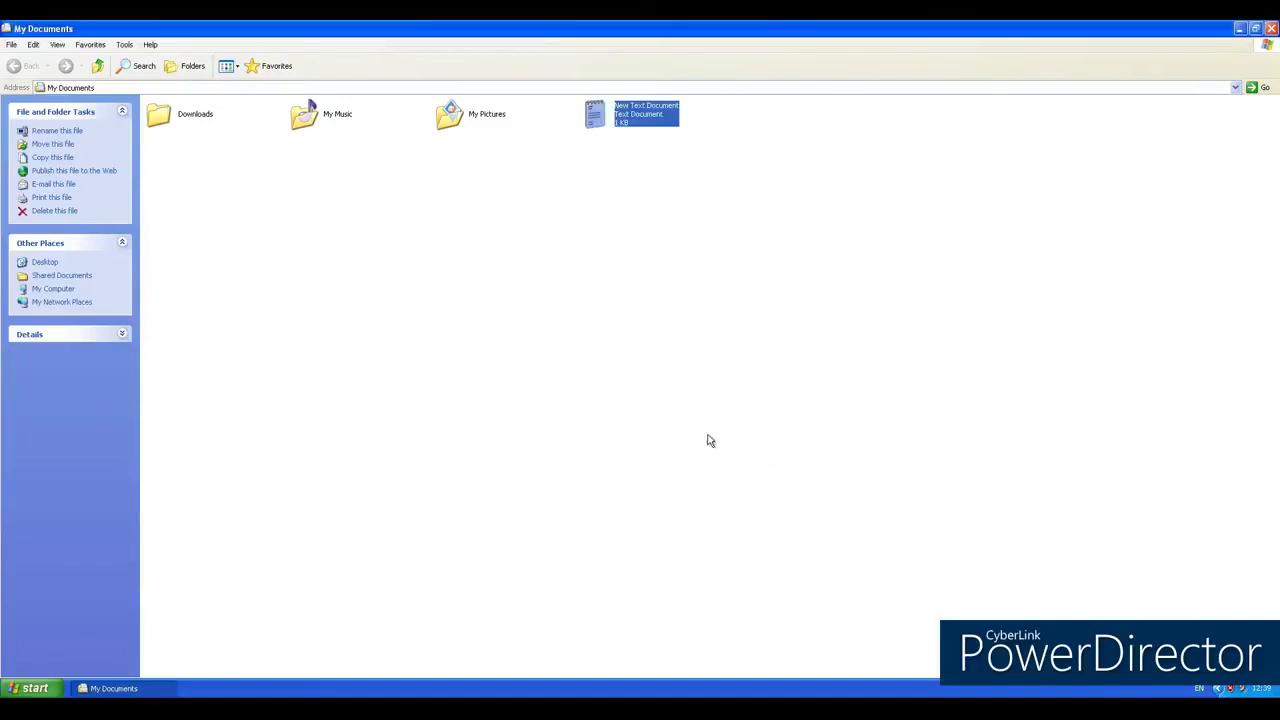
{"action": "left_click", "coordinate": [683, 168]}
{"action": "left_click_drag", "start_coordinate": [611, 139], "coordinate": [621, 147]}
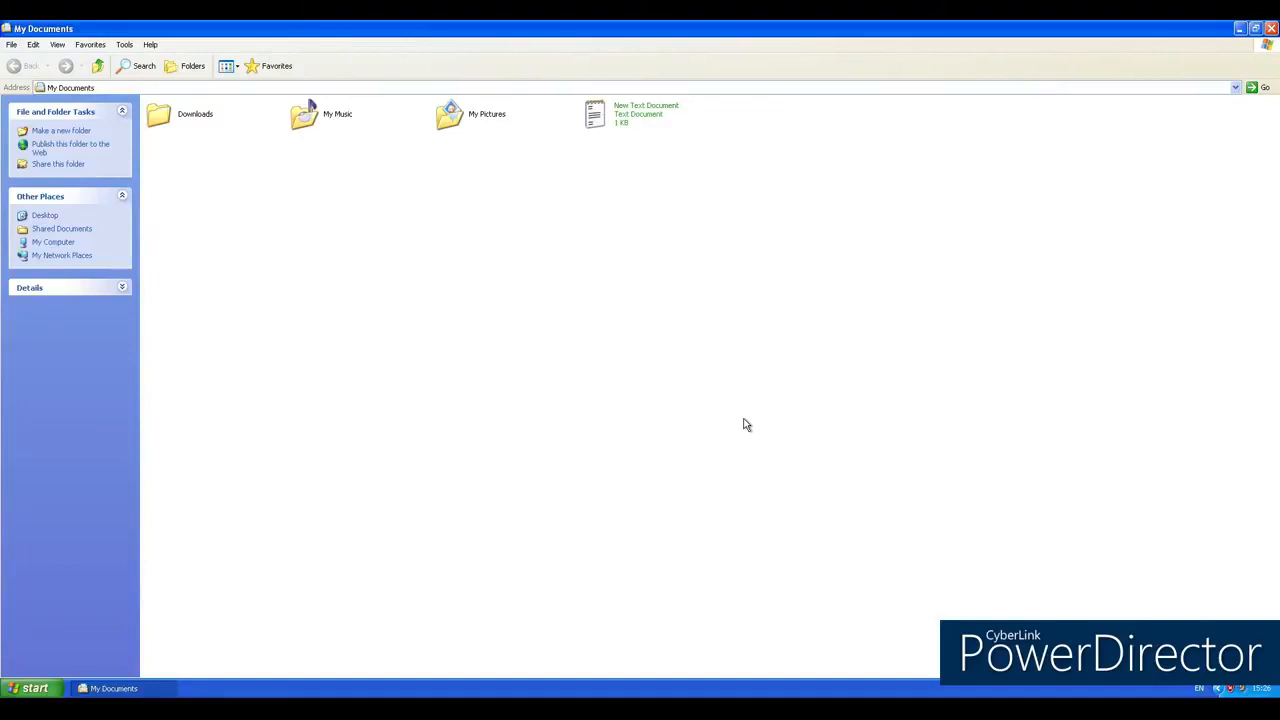
Step: Open Local Security Policy from the Administrative Tools in Control Panel
{"action": "left_click", "coordinate": [35, 687]}
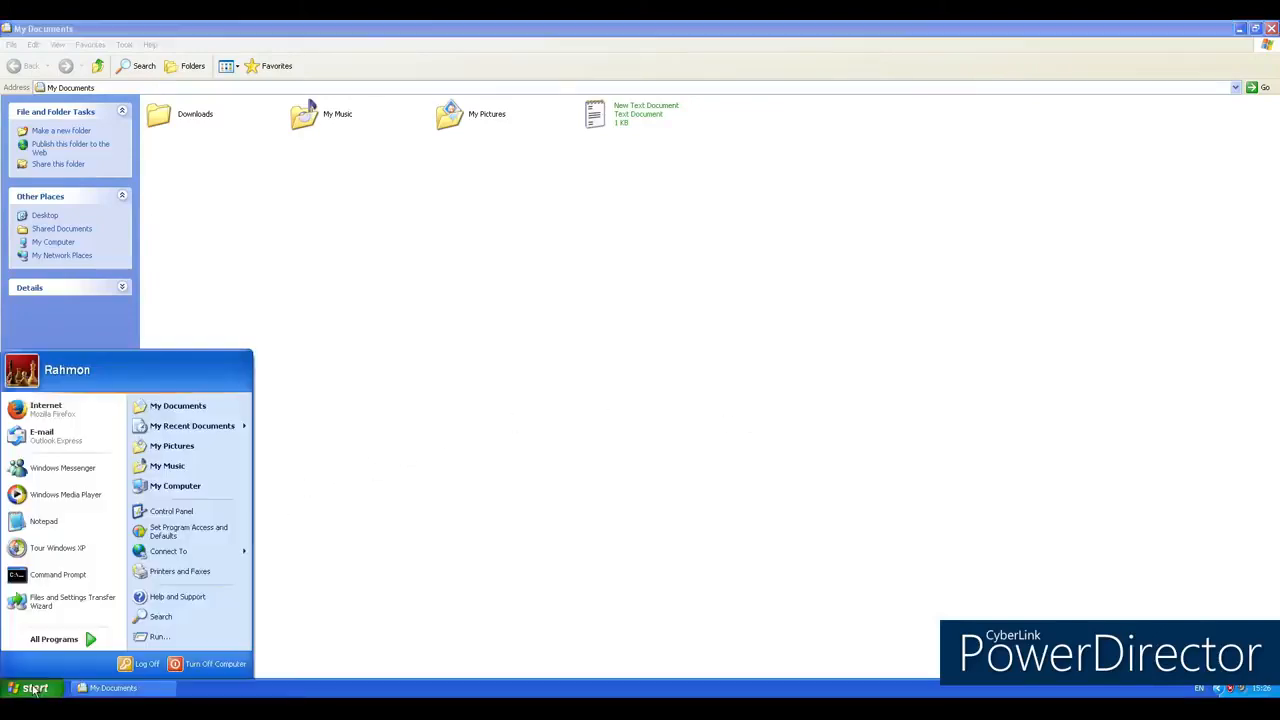
{"action": "left_click", "coordinate": [196, 518]}
{"action": "left_click", "coordinate": [400, 229]}
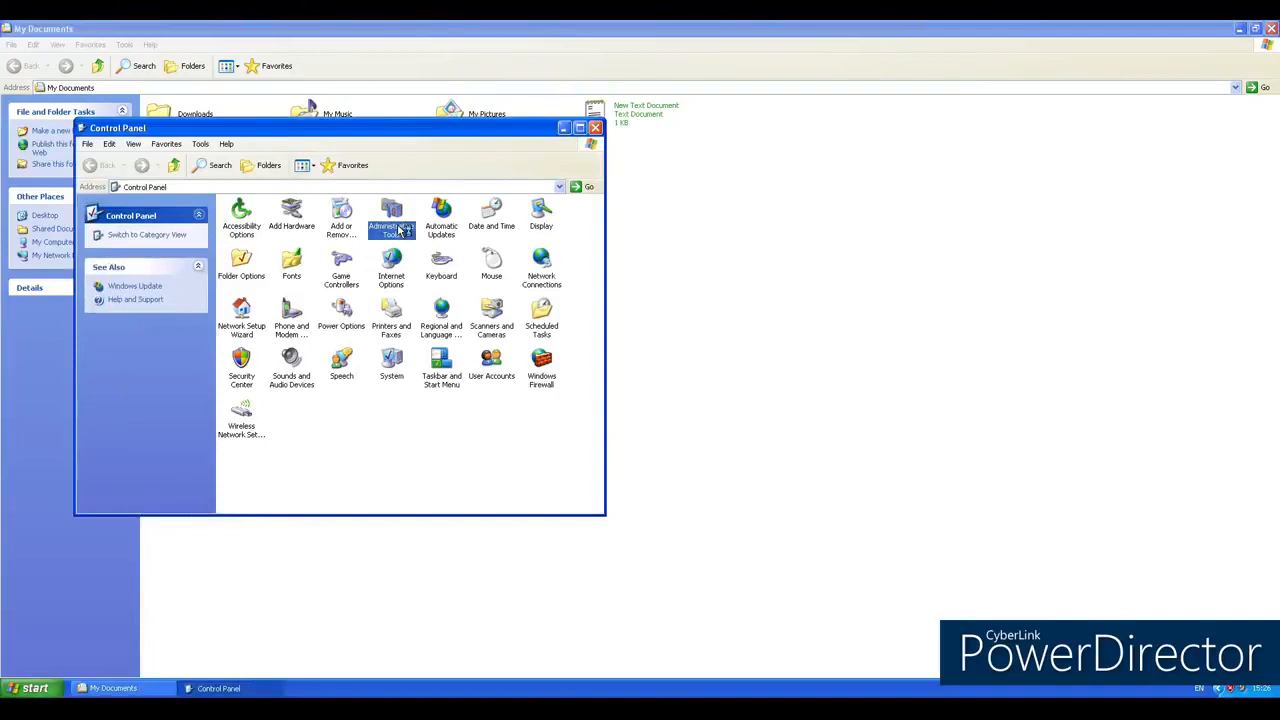
{"action": "double_click", "coordinate": [400, 229]}
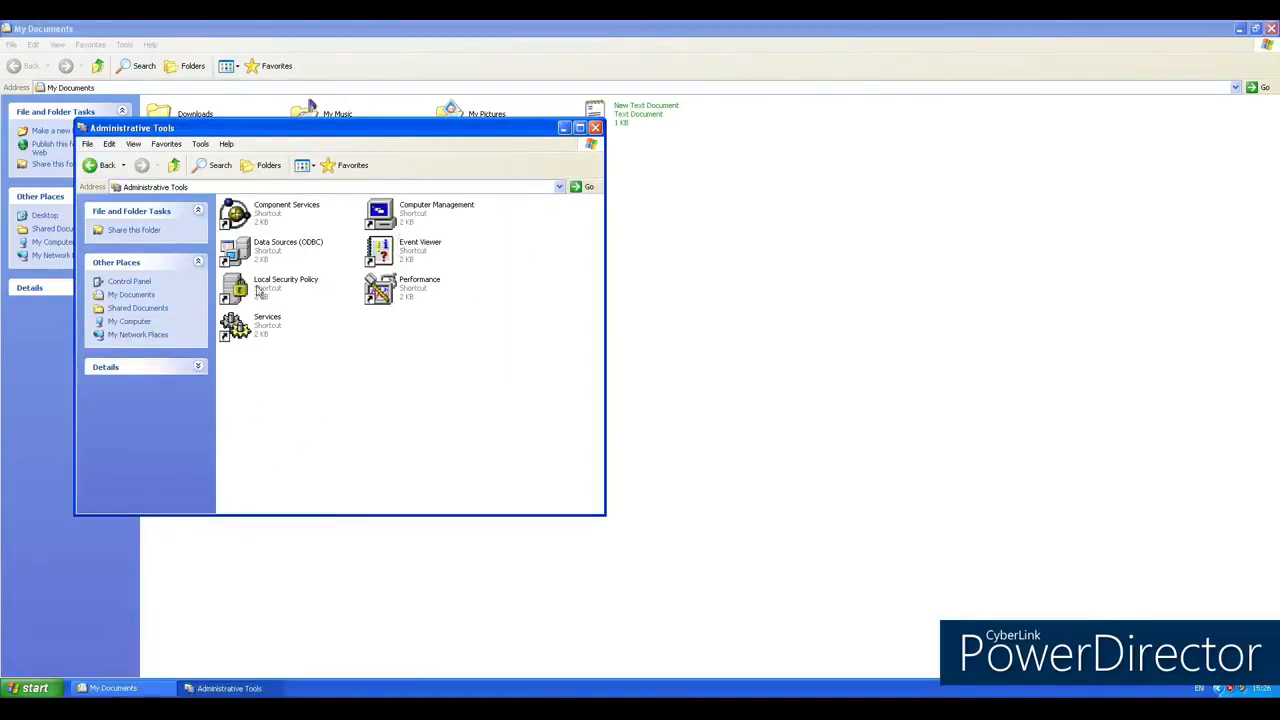
{"action": "double_click", "coordinate": [295, 288]}
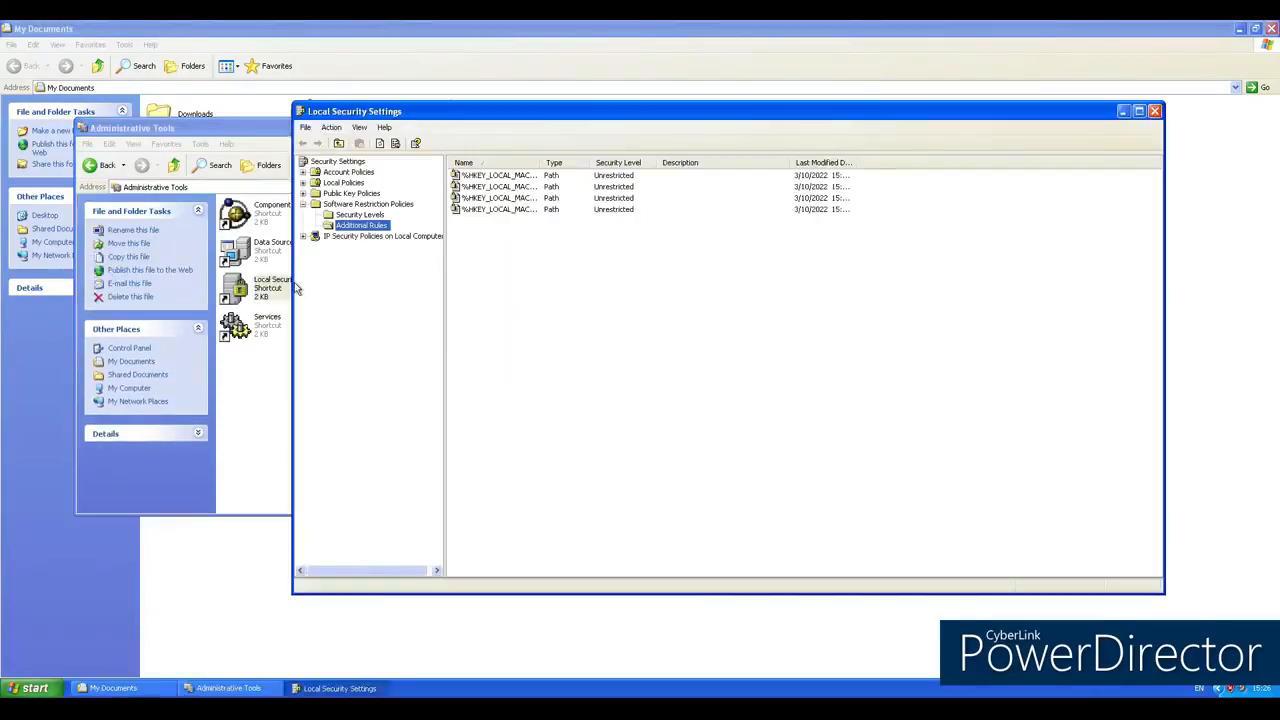
Step: View the Security Levels and the Additional Rules under Software Restriction Policies
{"action": "left_click", "coordinate": [368, 205]}
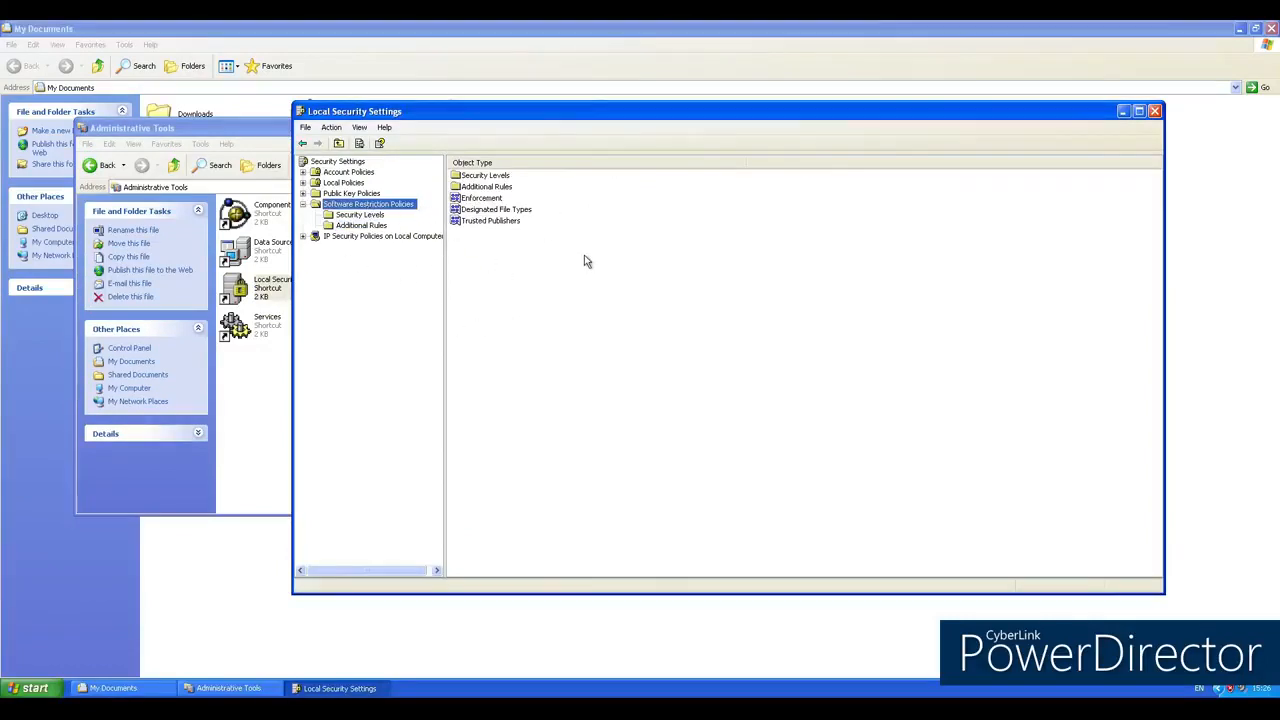
{"action": "double_click", "coordinate": [481, 177]}
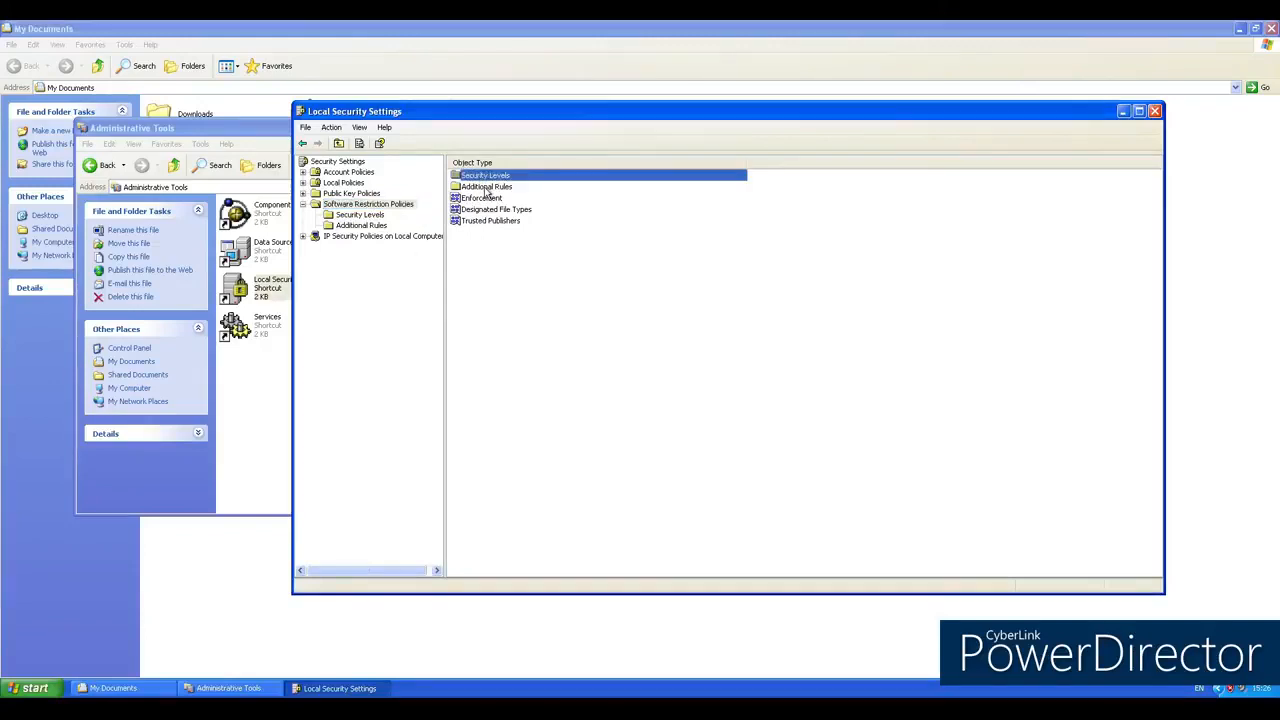
{"action": "left_click", "coordinate": [372, 226]}
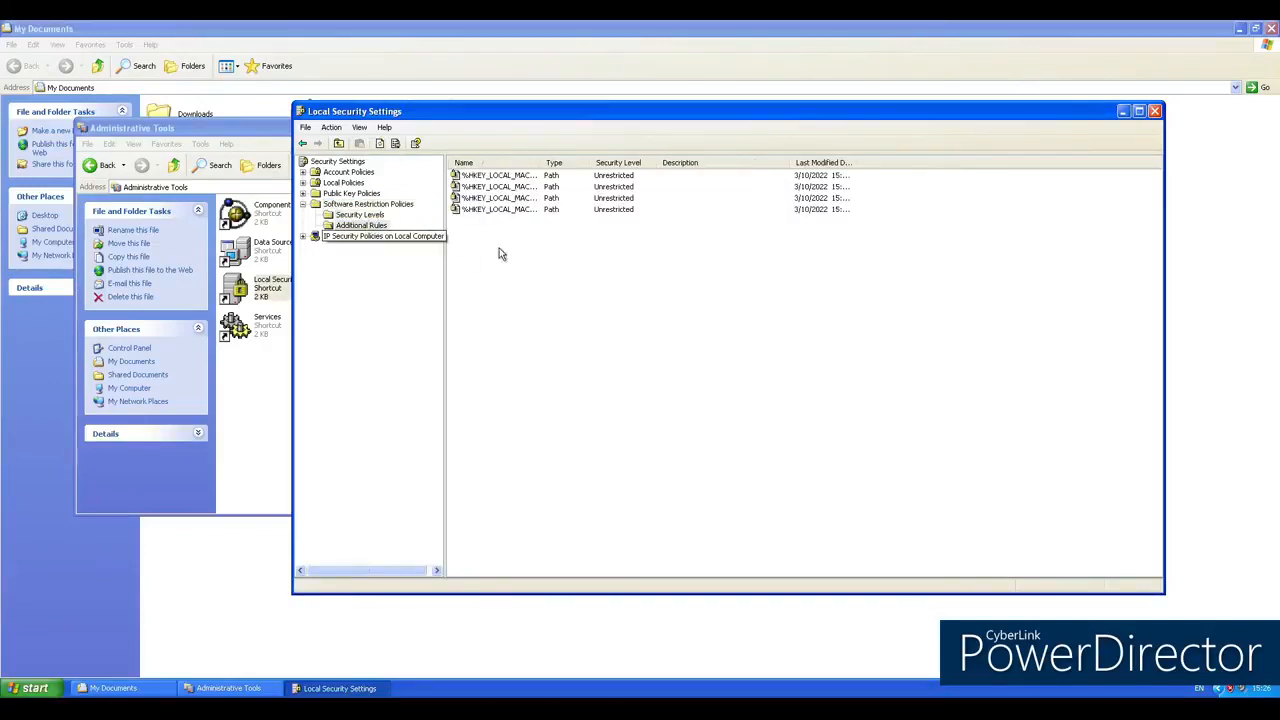
Step: Examine the zone and security level choices for a new Internet zone rule, then cancel the rule
{"action": "right_click", "coordinate": [573, 229]}
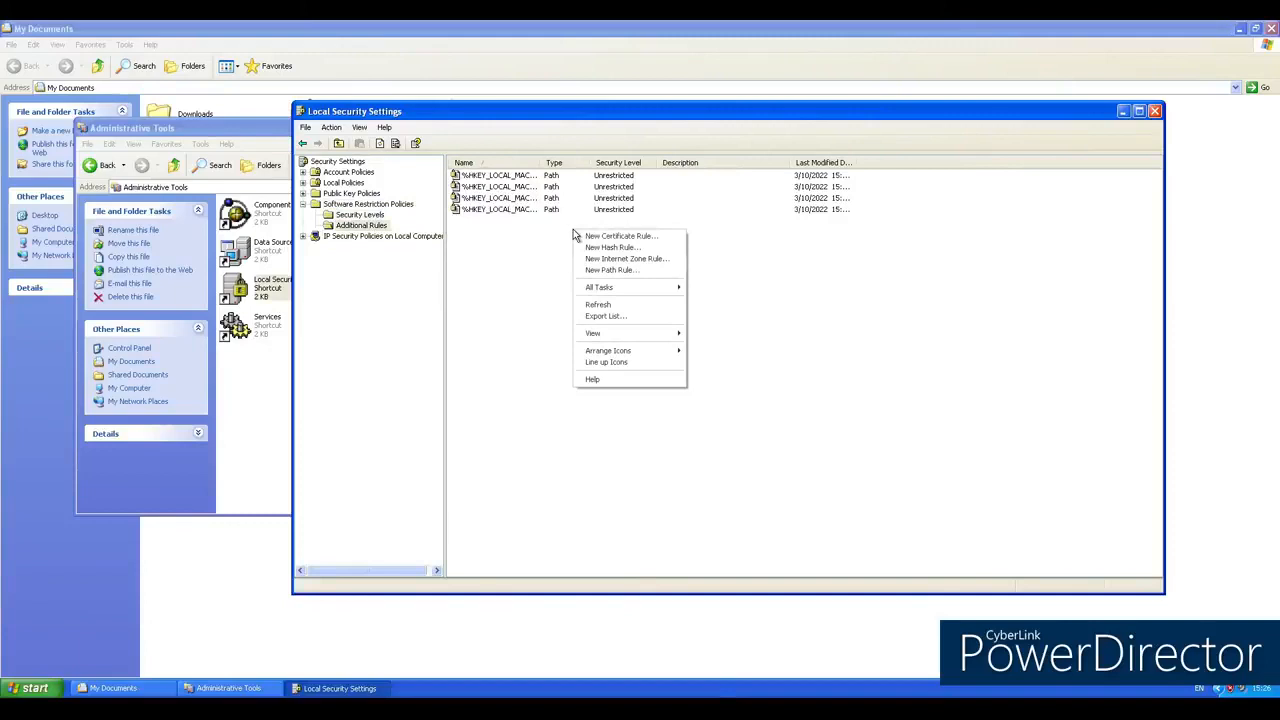
{"action": "left_click", "coordinate": [621, 259]}
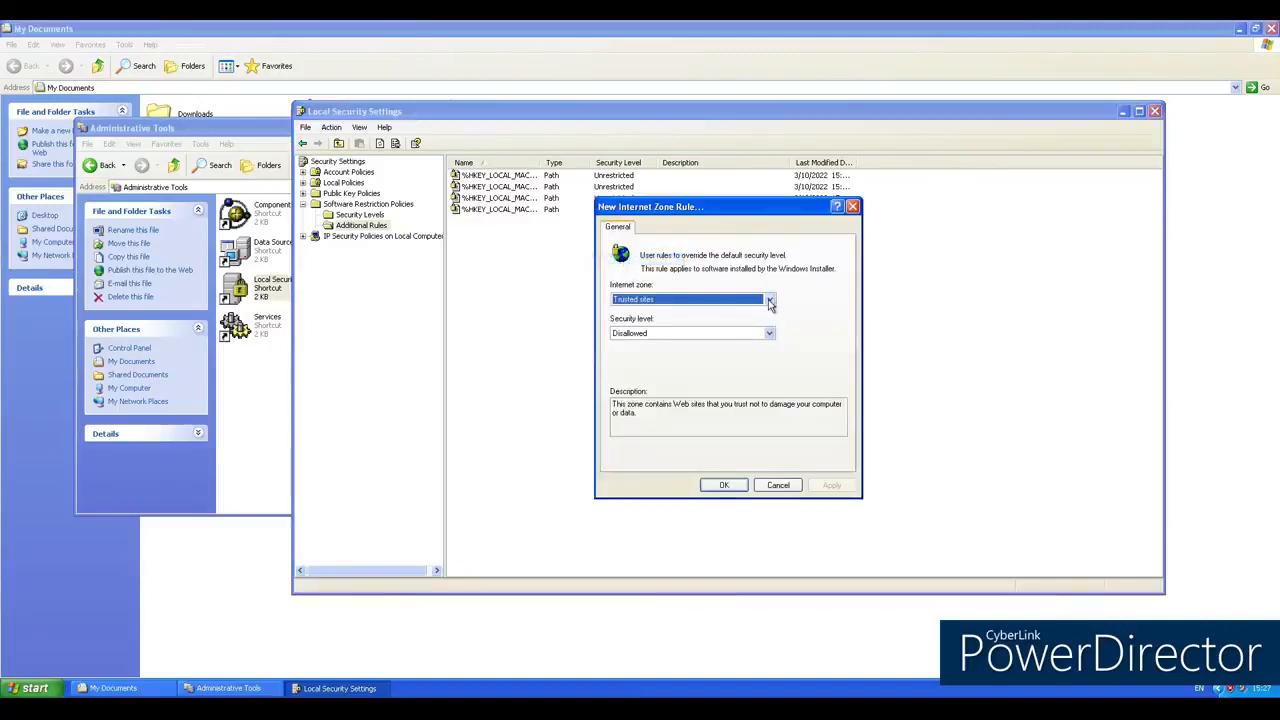
{"action": "left_click", "coordinate": [769, 300]}
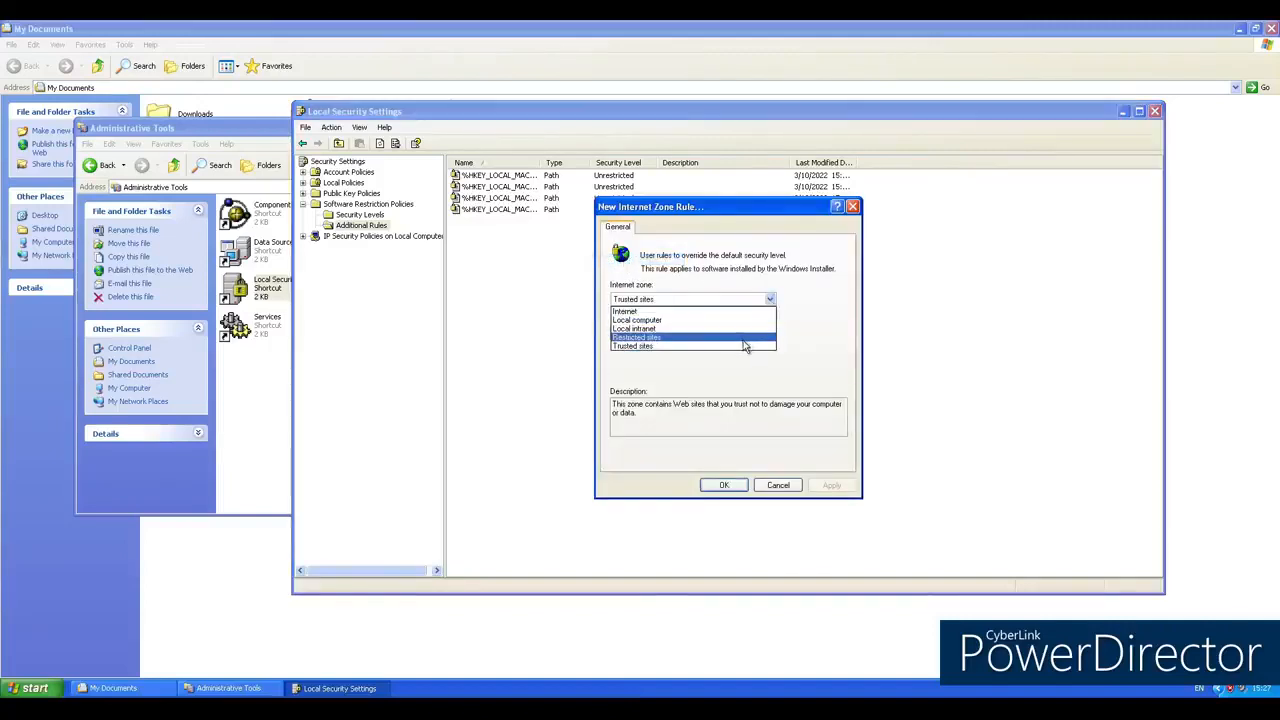
{"action": "left_click", "coordinate": [769, 300]}
{"action": "left_click", "coordinate": [769, 333]}
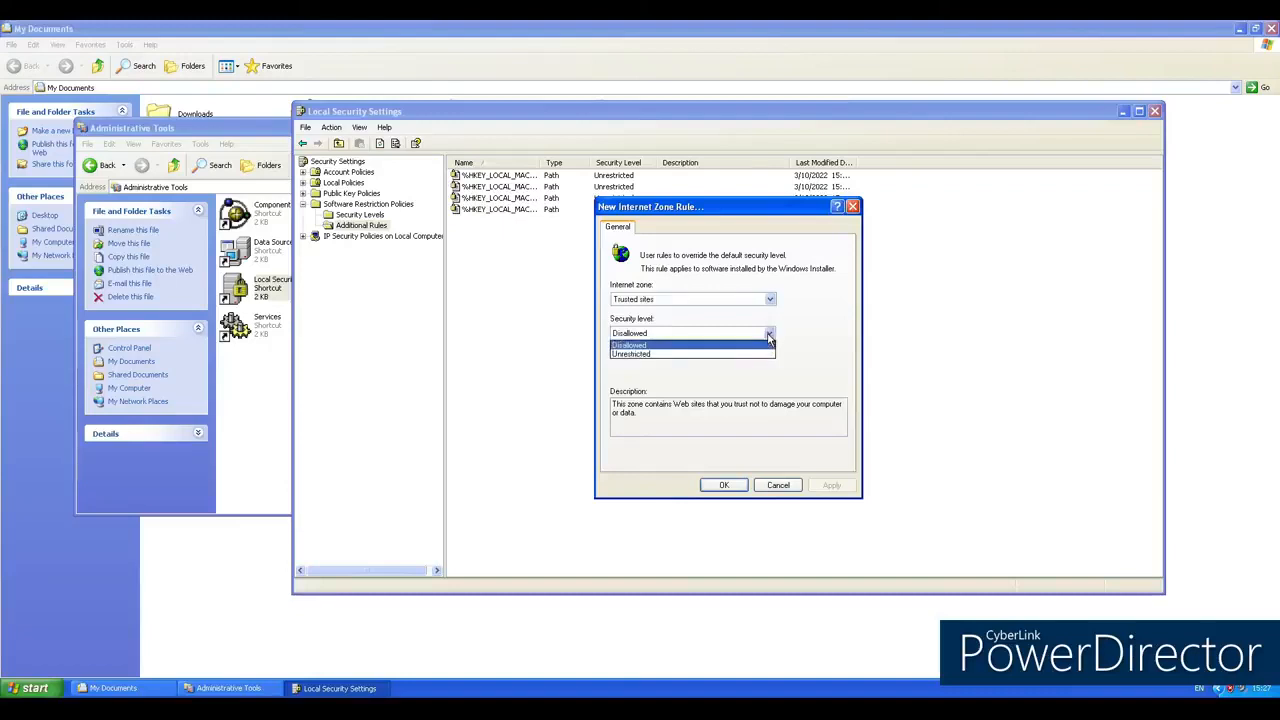
{"action": "left_click", "coordinate": [697, 355]}
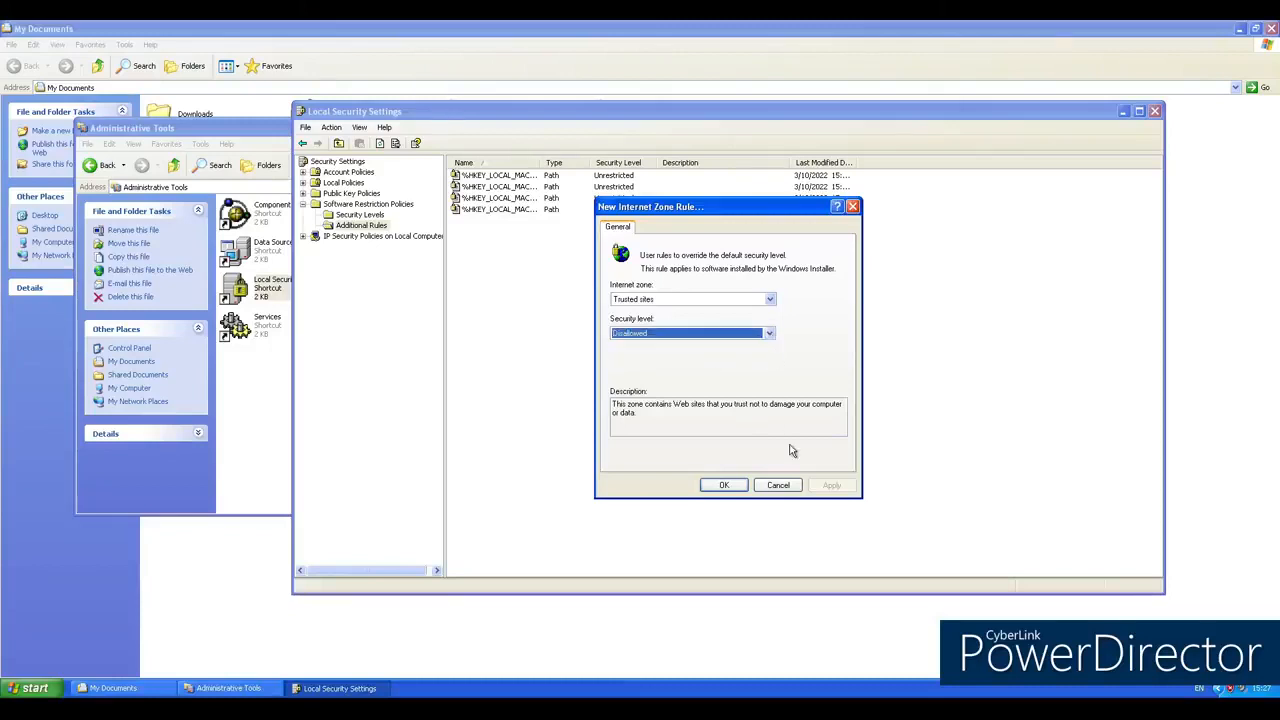
{"action": "left_click", "coordinate": [775, 485]}
Step: Examine the security level choices for a new path rule, then cancel the rule
{"action": "right_click", "coordinate": [651, 312]}
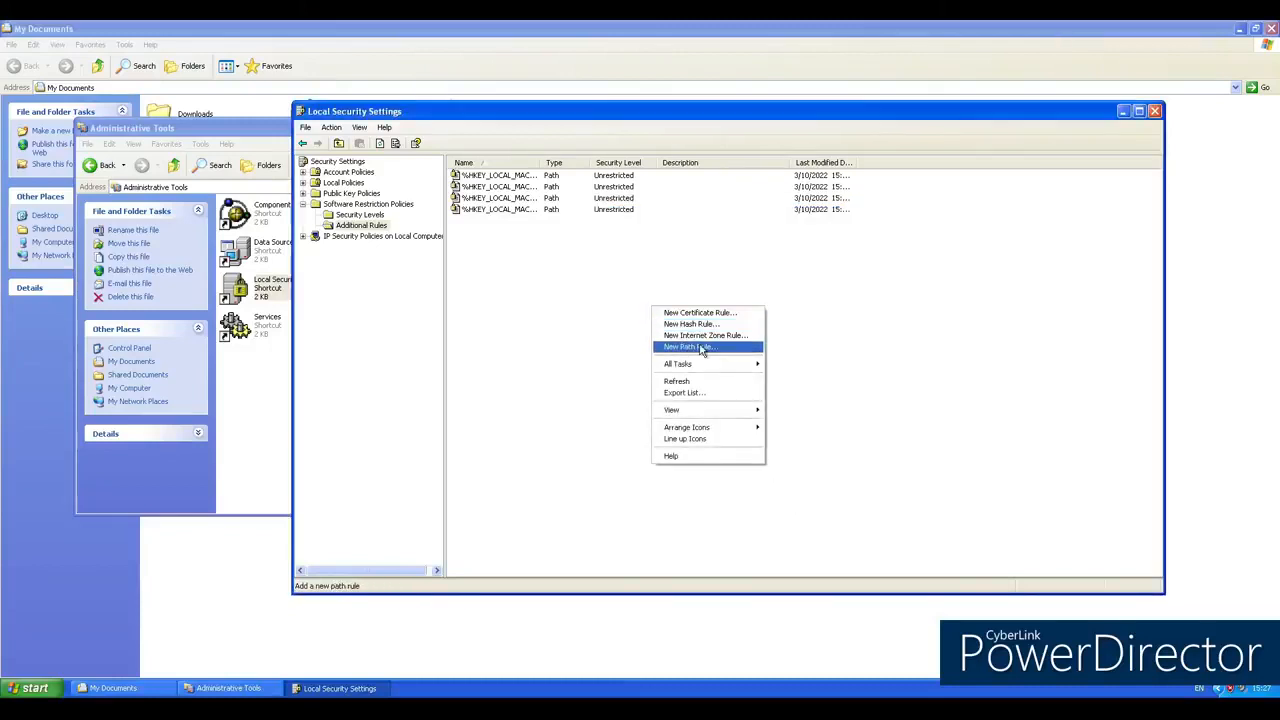
{"action": "left_click", "coordinate": [684, 346]}
{"action": "left_click", "coordinate": [768, 335]}
{"action": "left_click", "coordinate": [768, 335]}
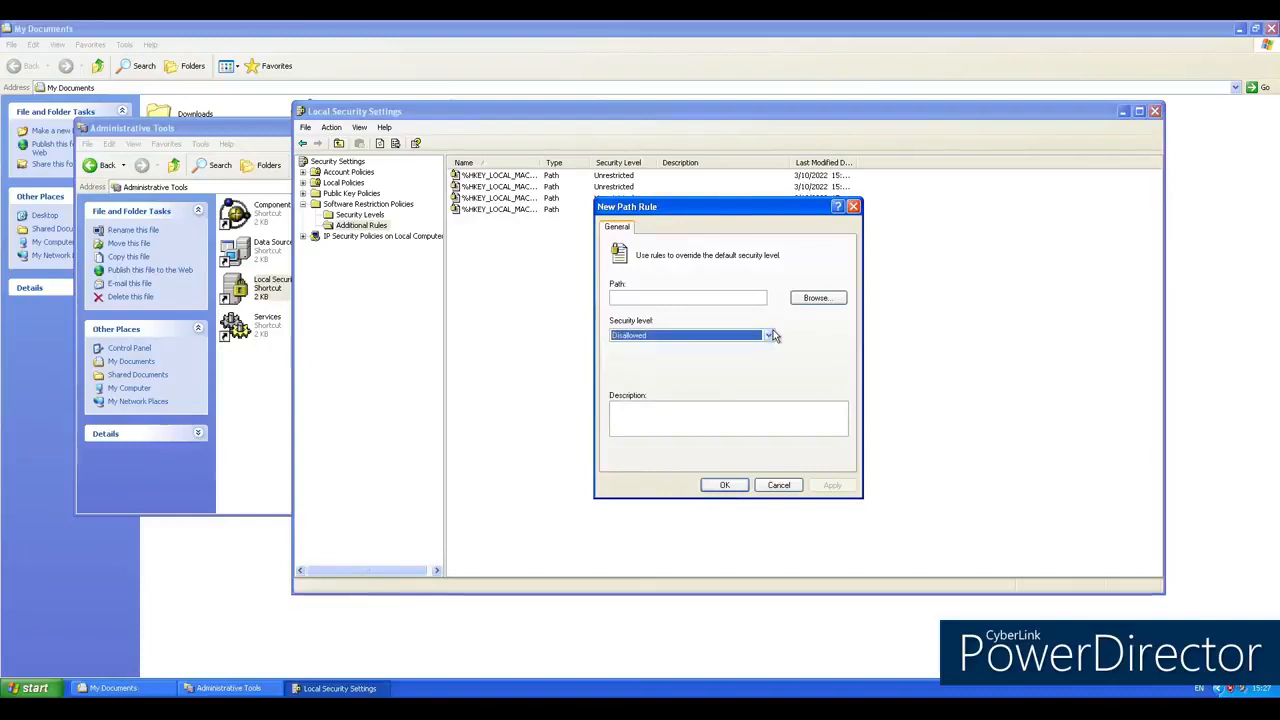
{"action": "left_click", "coordinate": [778, 485]}
Step: Look at the settings offered for a new hash rule and cancel it without creating the rule
{"action": "right_click", "coordinate": [673, 342]}
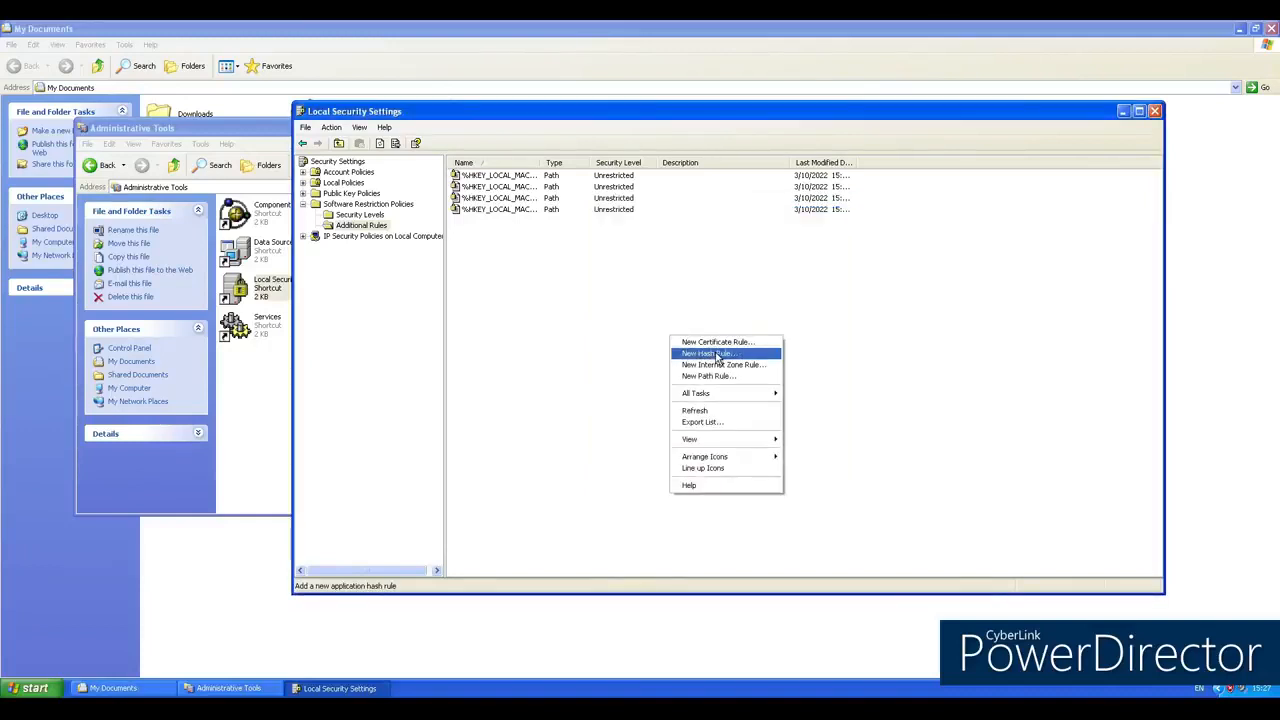
{"action": "left_click", "coordinate": [706, 357]}
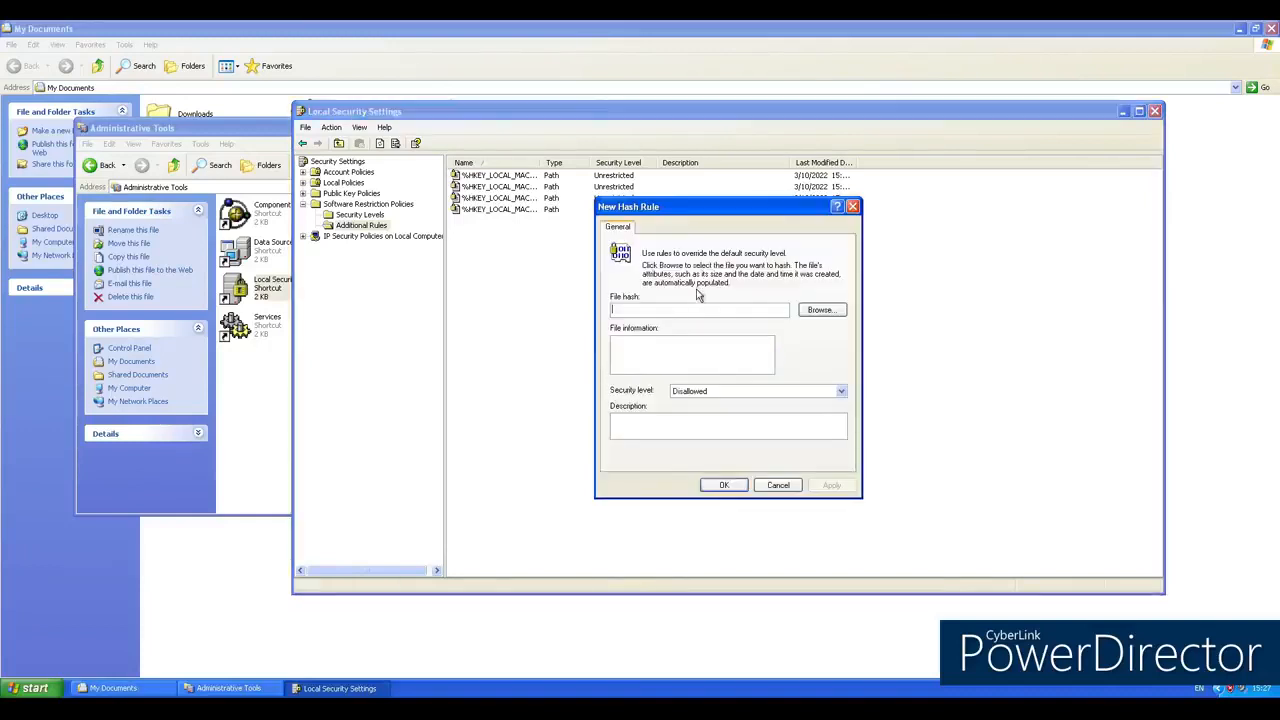
{"action": "left_click", "coordinate": [778, 485]}
Step: Examine the security level choices for a new certificate rule, then cancel the rule
{"action": "right_click", "coordinate": [681, 338]}
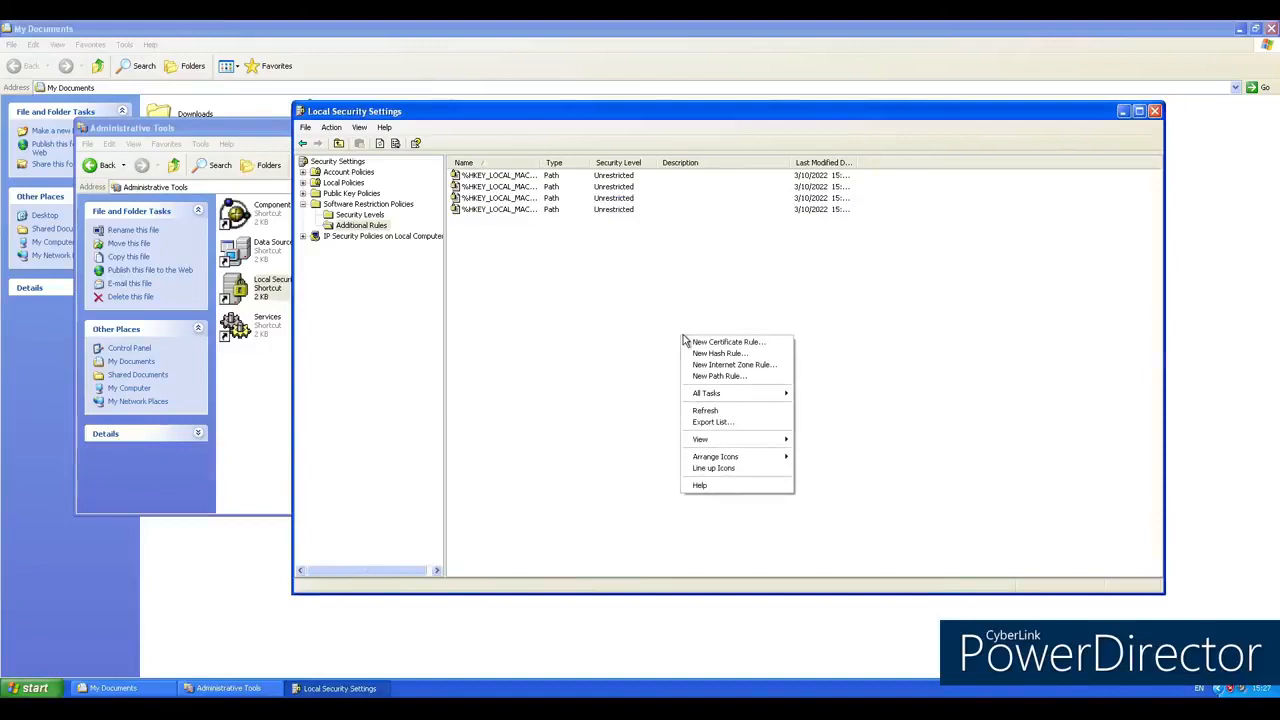
{"action": "left_click", "coordinate": [756, 342]}
{"action": "left_click", "coordinate": [766, 373]}
{"action": "left_click", "coordinate": [768, 374]}
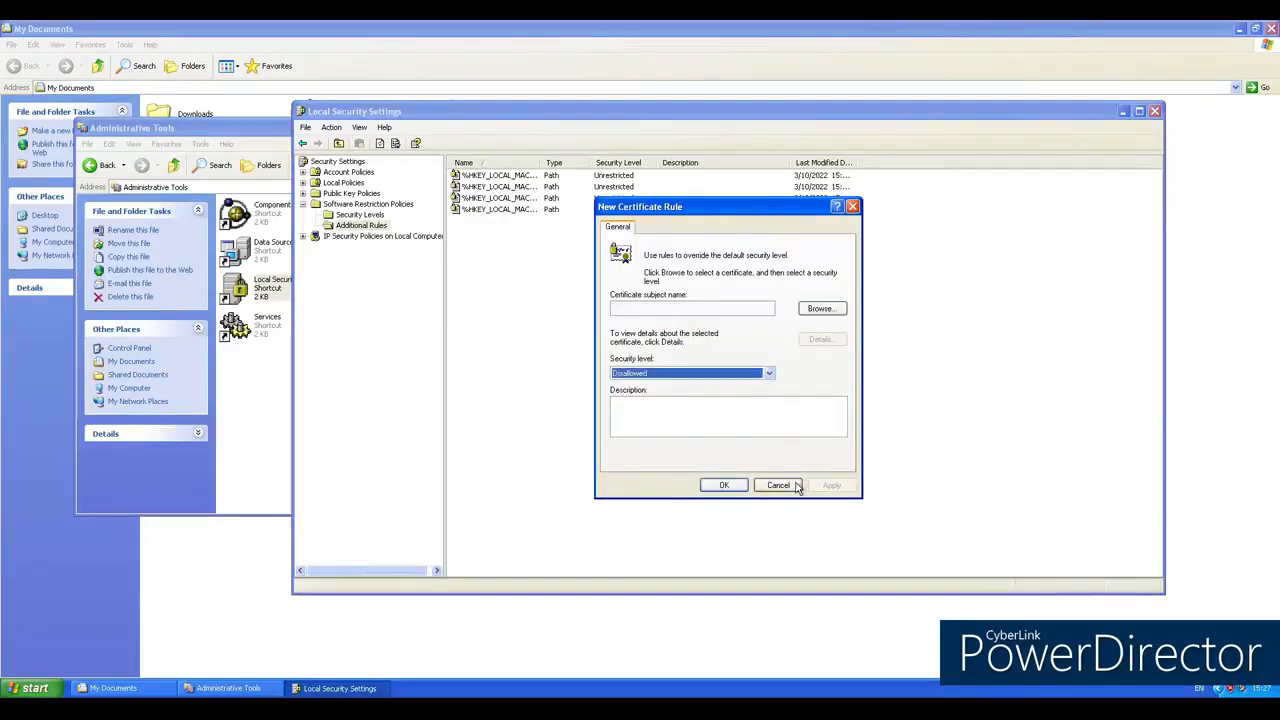
{"action": "left_click", "coordinate": [778, 485]}
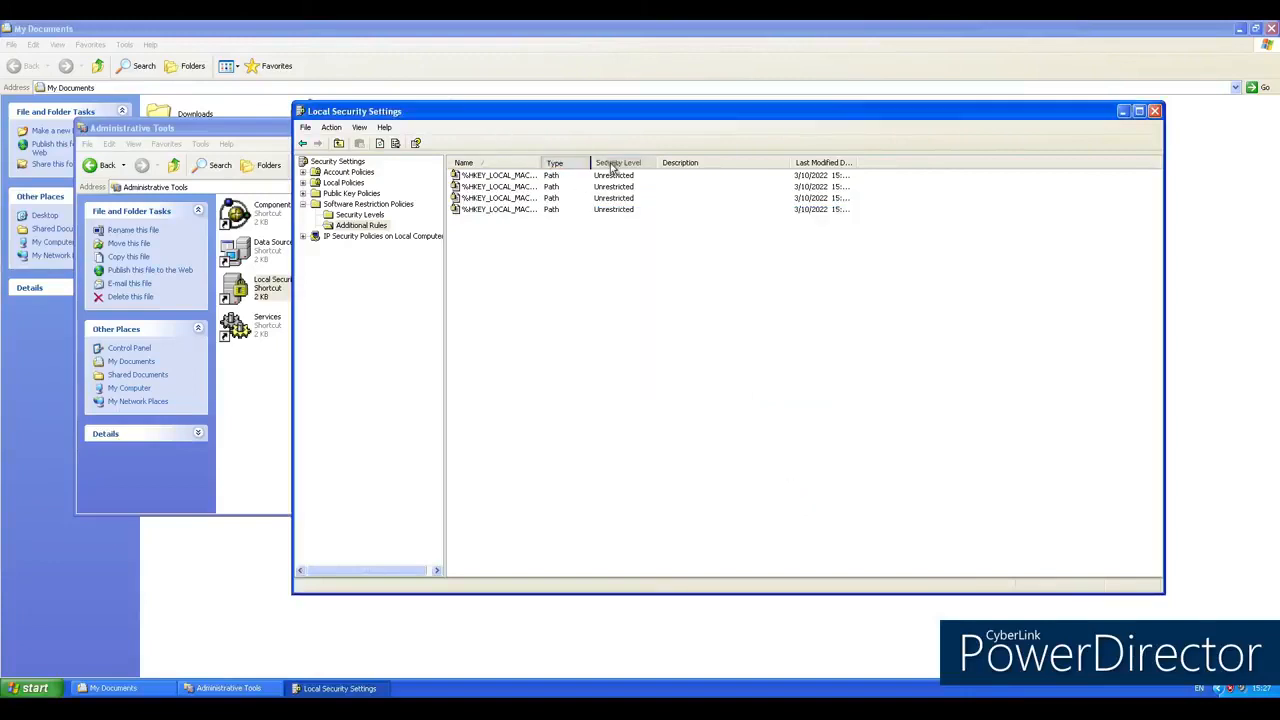
Step: Widen the Name column of the Additional Rules list and review the existing rules' full registry paths, types and security levels
{"action": "left_click_drag", "start_coordinate": [543, 162], "coordinate": [848, 162]}
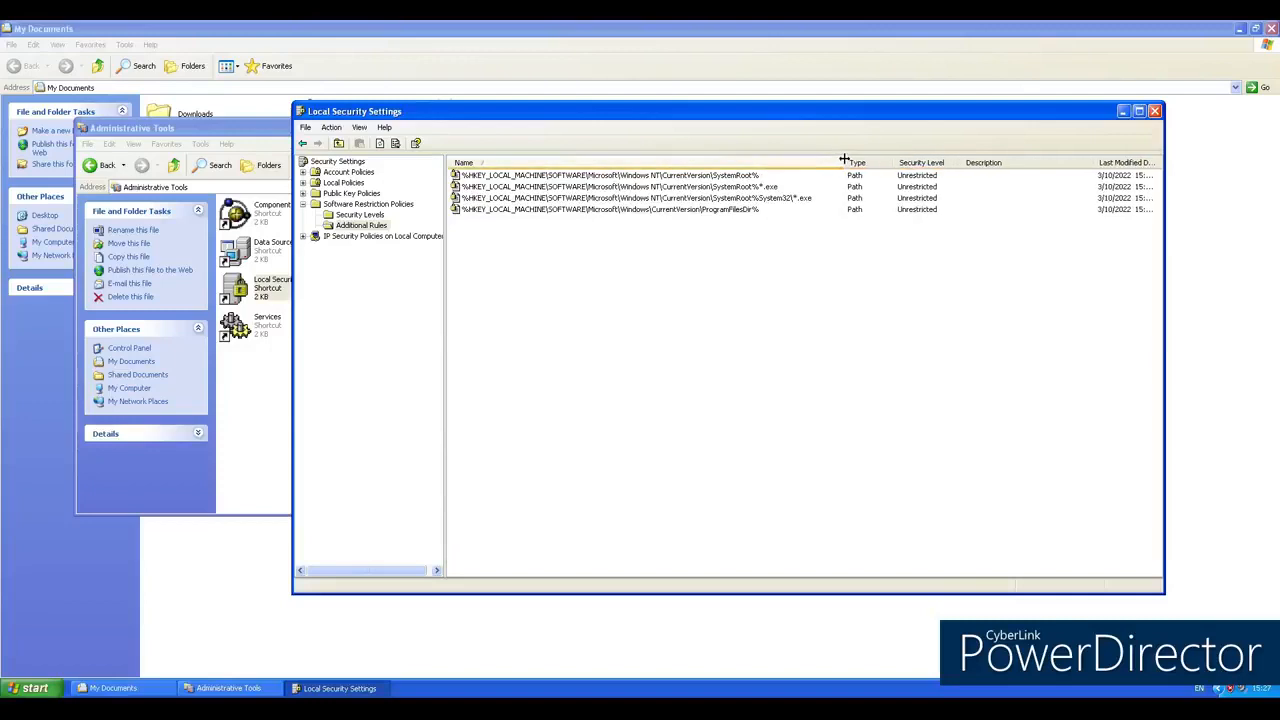
{"action": "left_click", "coordinate": [364, 226]}
{"action": "left_click", "coordinate": [668, 190]}
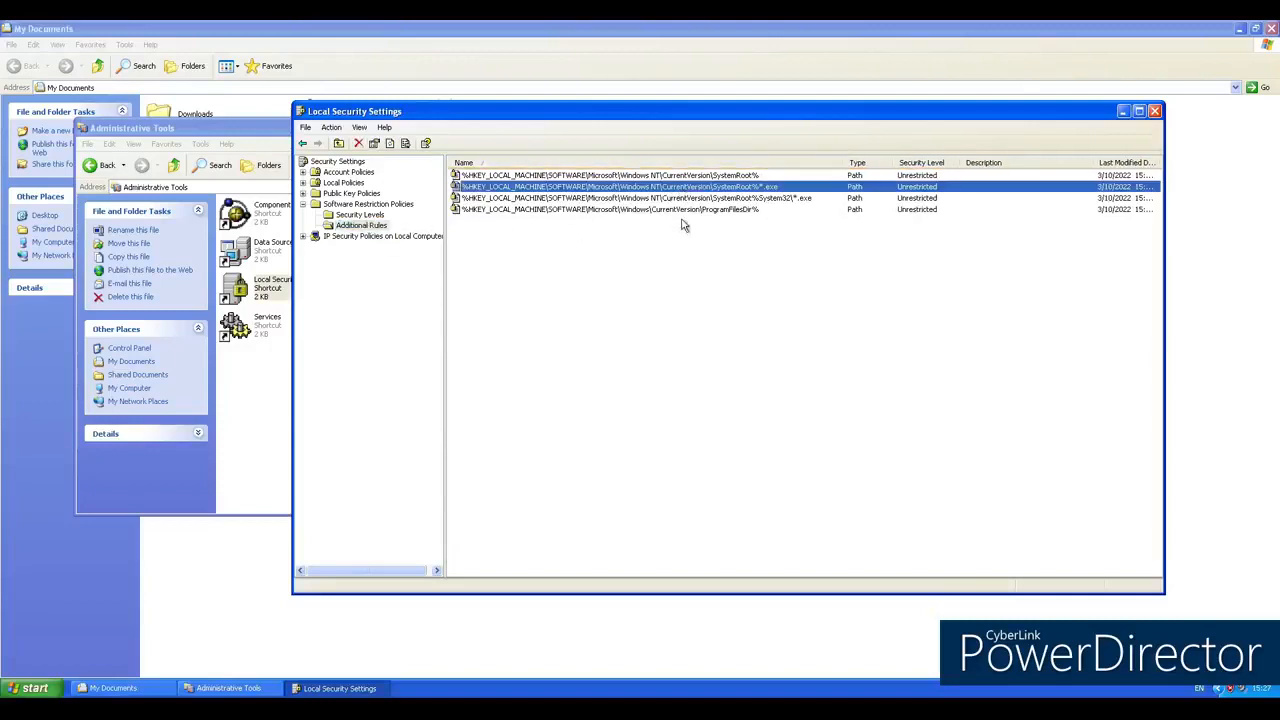
{"action": "left_click", "coordinate": [721, 178]}
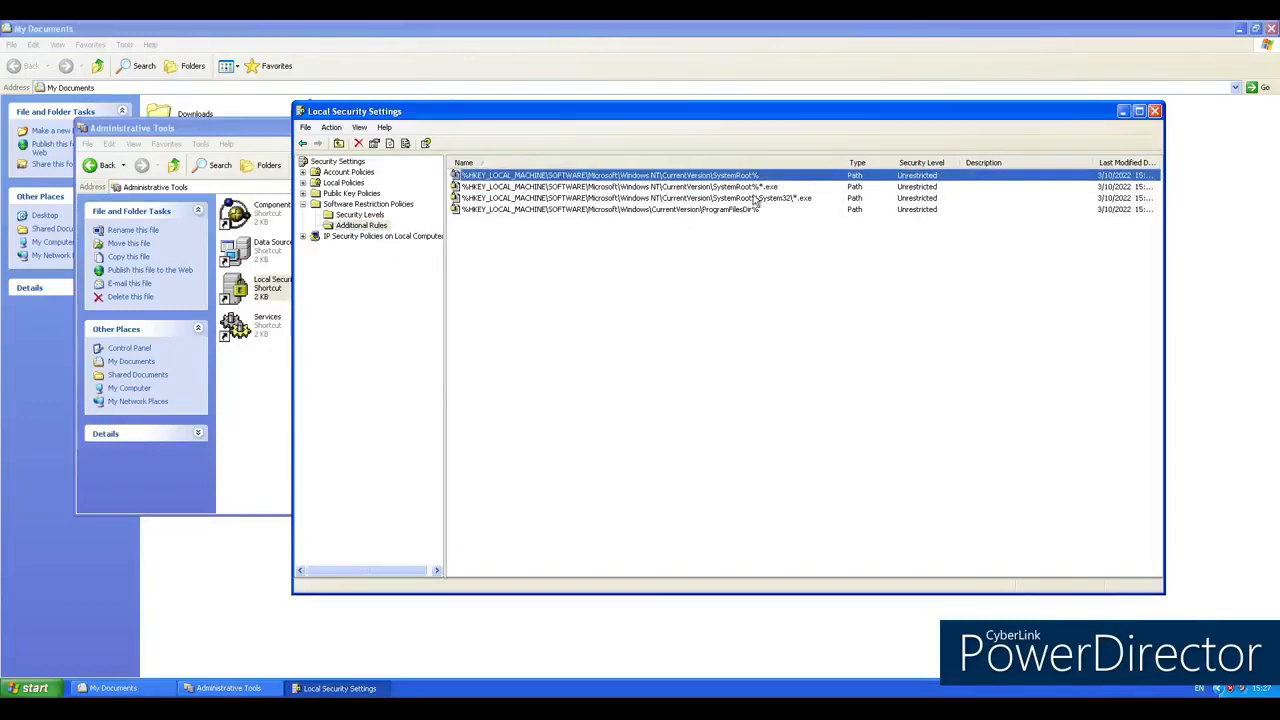
{"action": "left_click", "coordinate": [760, 189]}
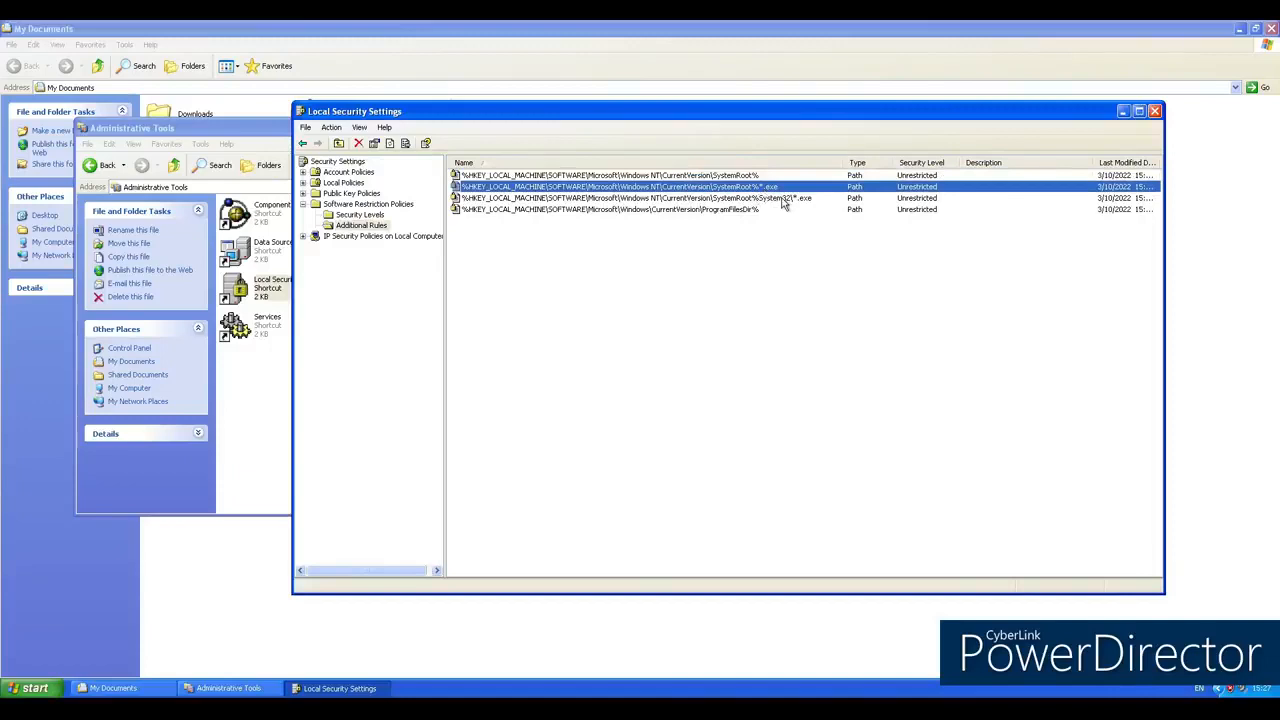
{"action": "left_click", "coordinate": [782, 198]}
{"action": "left_click", "coordinate": [787, 210]}
{"action": "left_click_drag", "start_coordinate": [931, 250], "coordinate": [868, 170]}
{"action": "left_click_drag", "start_coordinate": [941, 293], "coordinate": [606, 165]}
{"action": "left_click", "coordinate": [887, 263]}
Step: View the Security Levels and examine the descriptions of the Unrestricted and Disallowed levels
{"action": "left_click", "coordinate": [353, 216]}
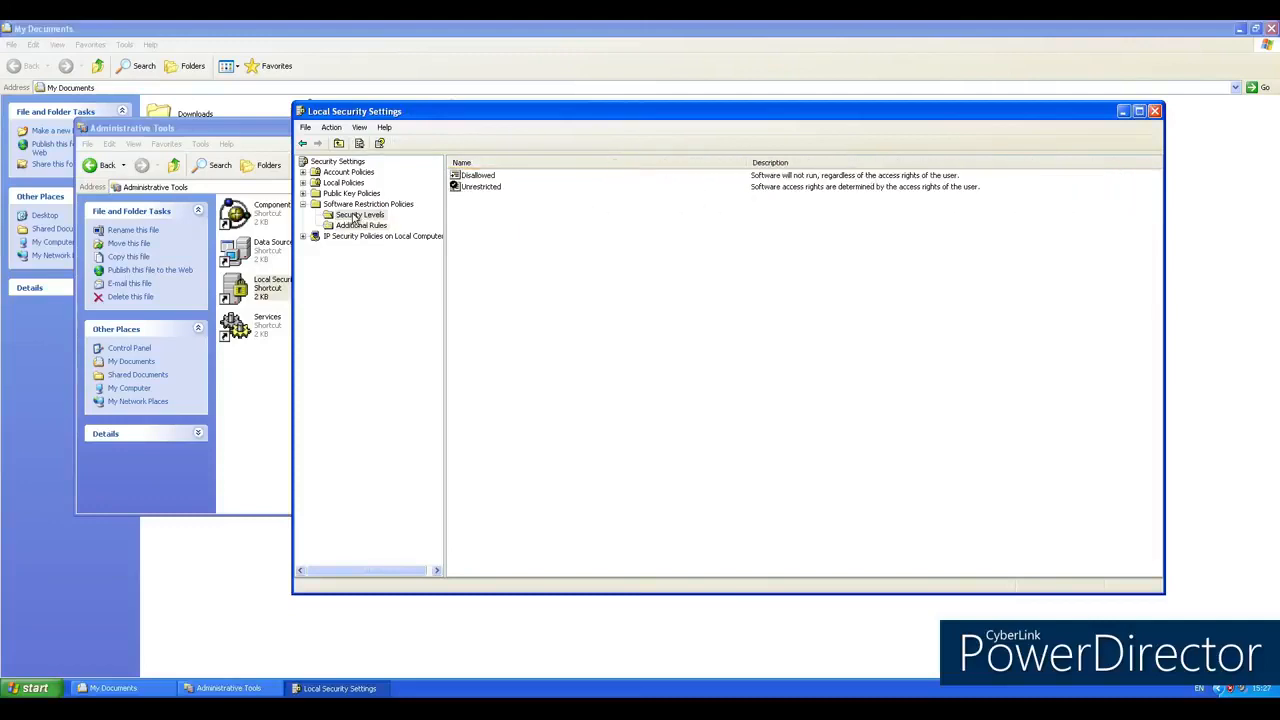
{"action": "left_click", "coordinate": [486, 190]}
{"action": "left_click", "coordinate": [822, 204]}
{"action": "left_click", "coordinate": [636, 178]}
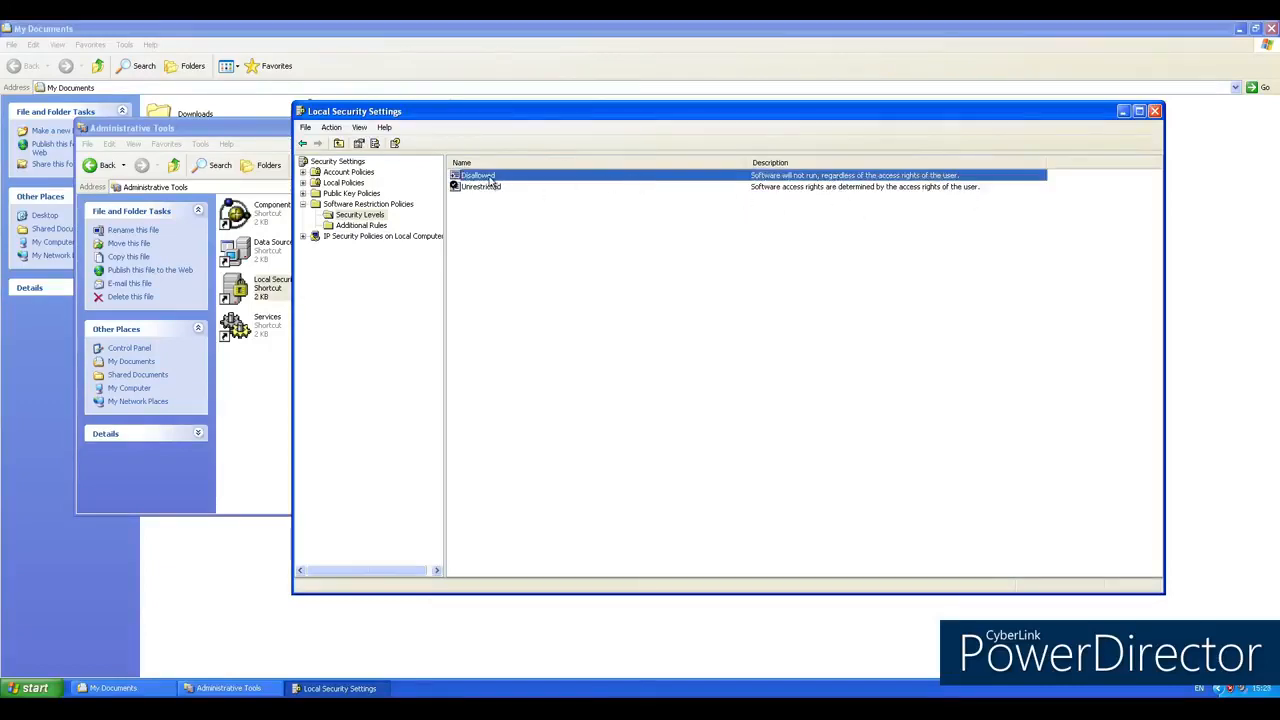
{"action": "left_click", "coordinate": [805, 217]}
{"action": "left_click", "coordinate": [787, 178]}
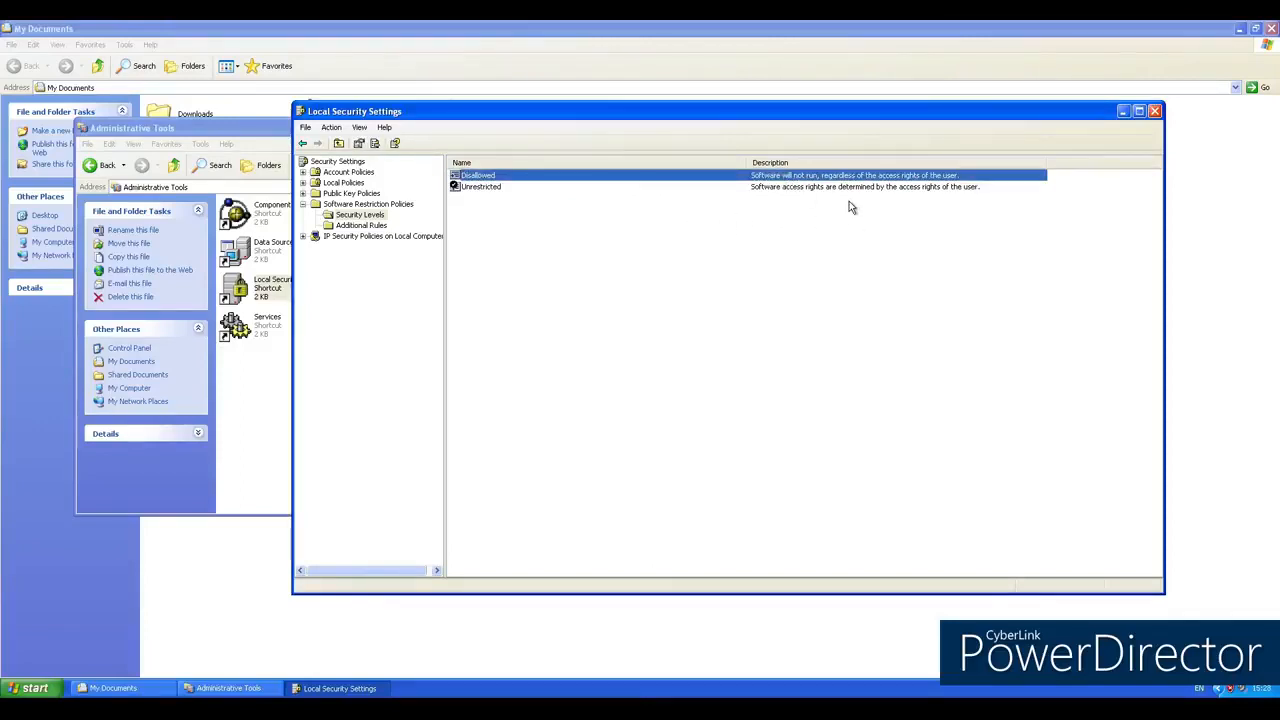